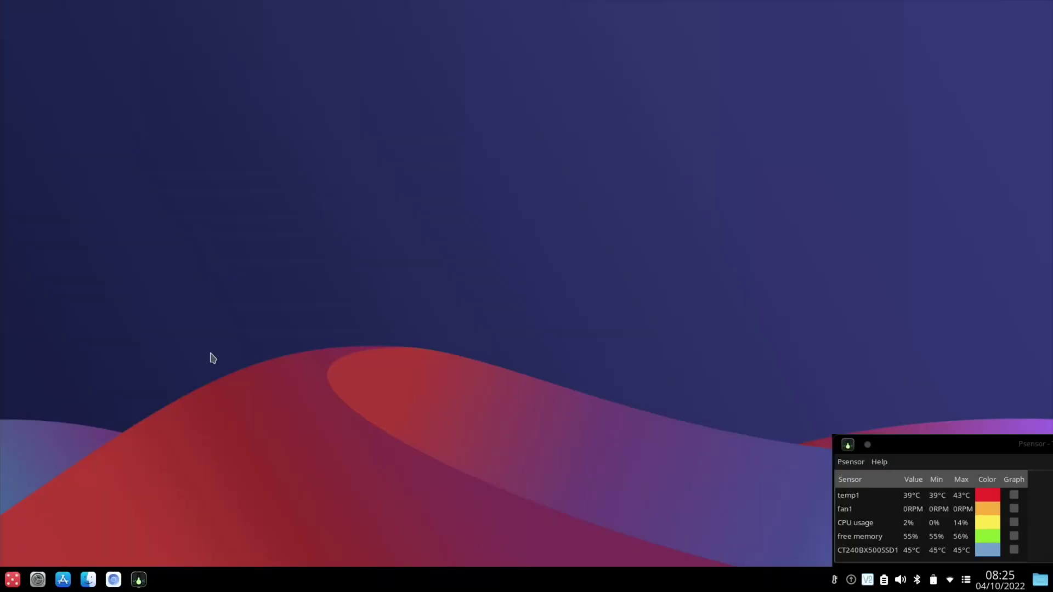
Launch PiKISS by searching 'pik' in the application launcher
key("super")
type("pik")
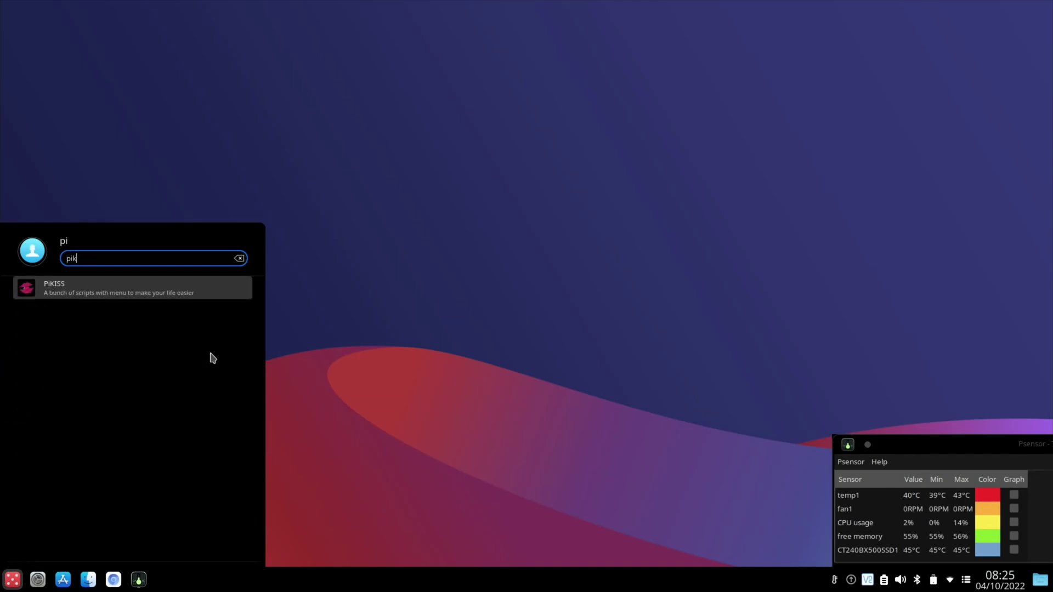
key("Return")
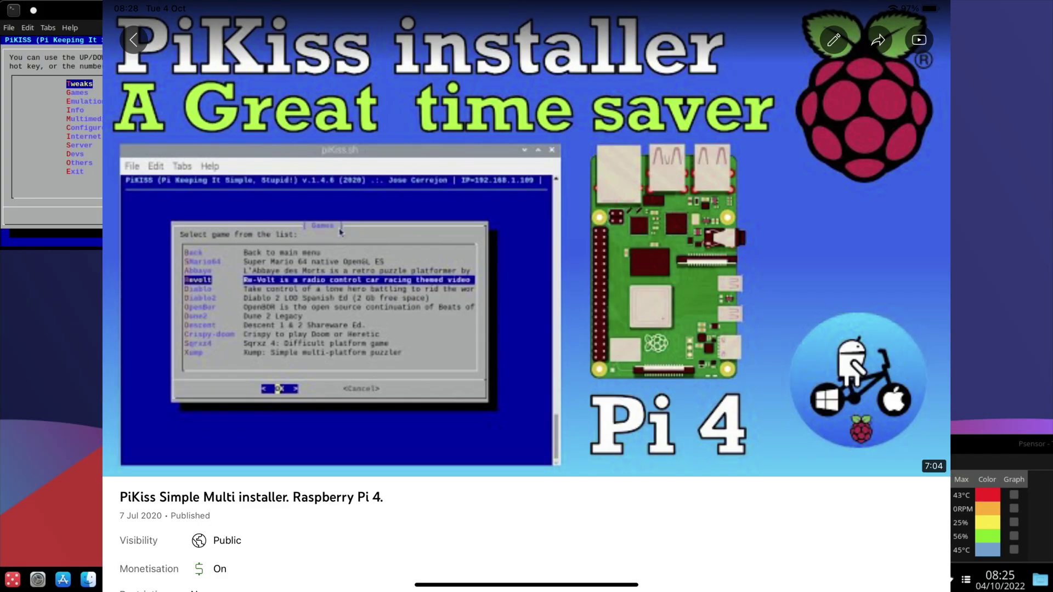
Install PS1 DuckStation from the Emulation category, declining the Magic Castle download
key("Down")
key("Down")
key("Return")
key("Return")
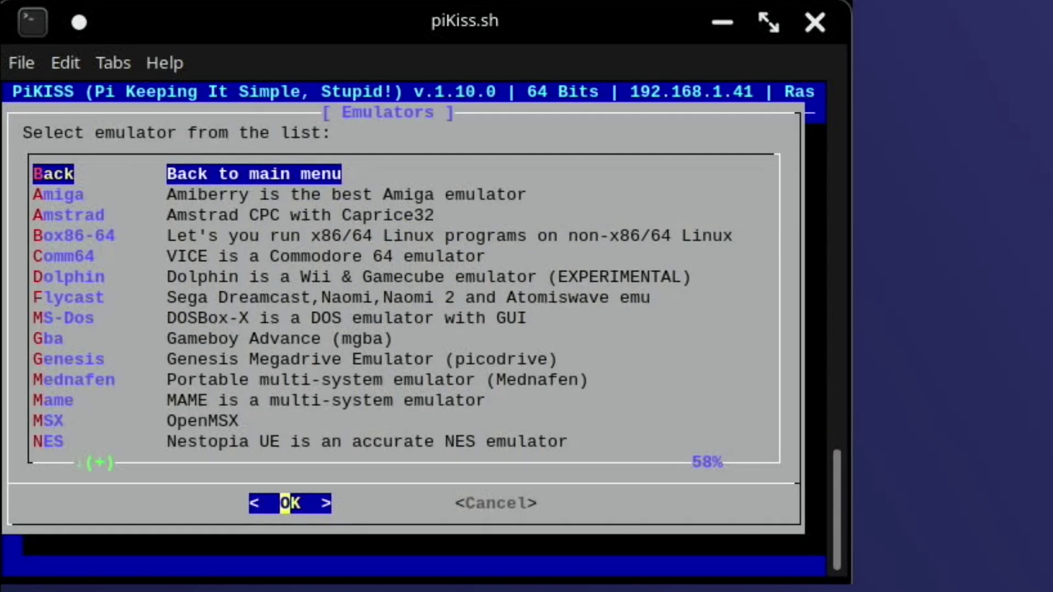
key("Down")
key("Down")
key("Down")
key("Down")
key("Down")
key("Down")
key("Down")
key("Down")
key("Down")
key("Down")
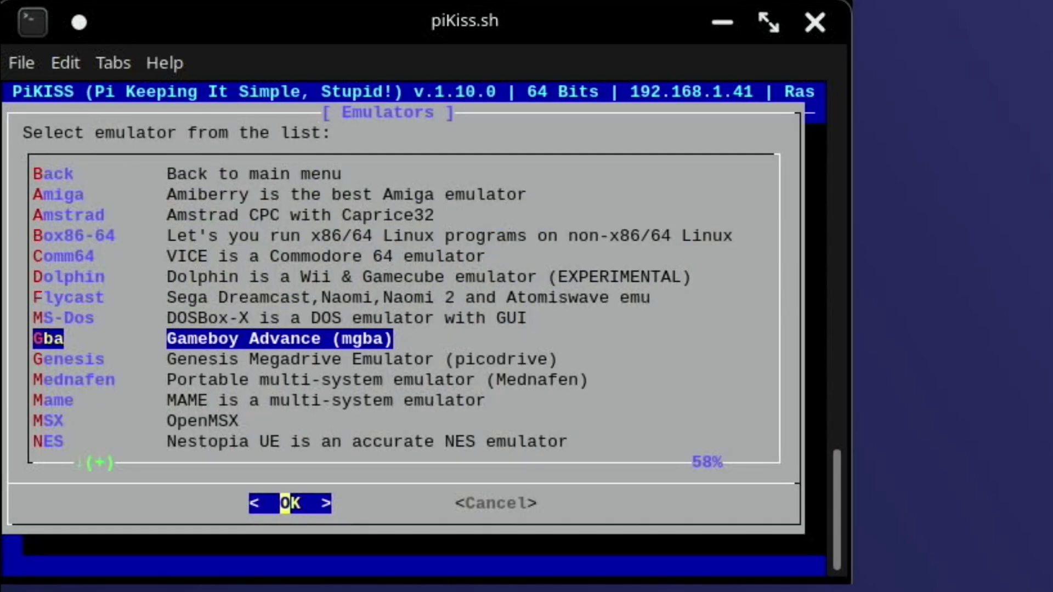
key("Down")
key("Down")
key("Down")
key("Down")
key("Down")
key("Down")
key("Down")
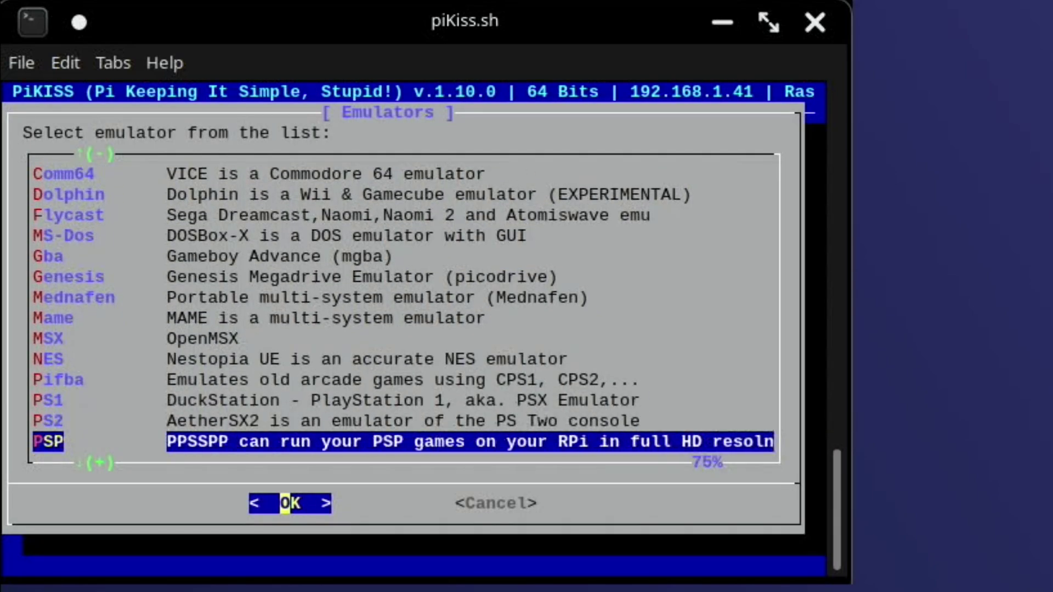
key("Up")
key("Up")
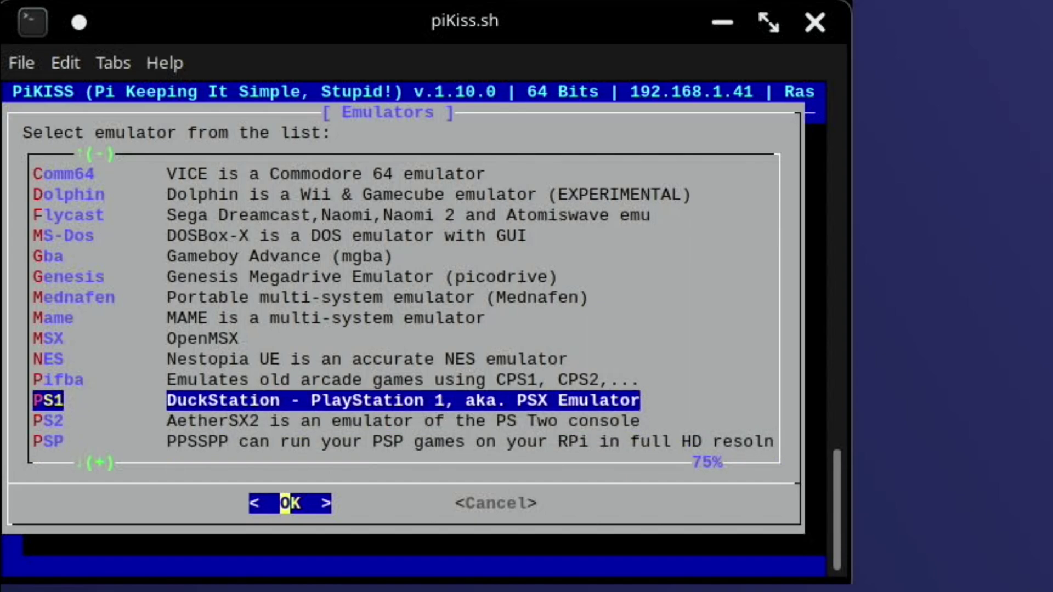
key("Return")
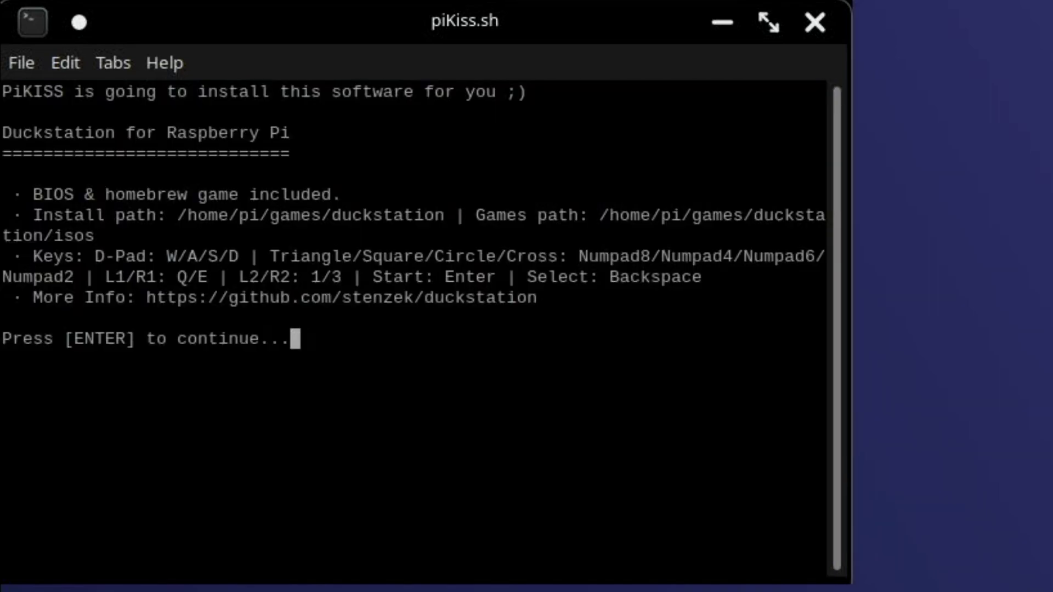
key("Return")
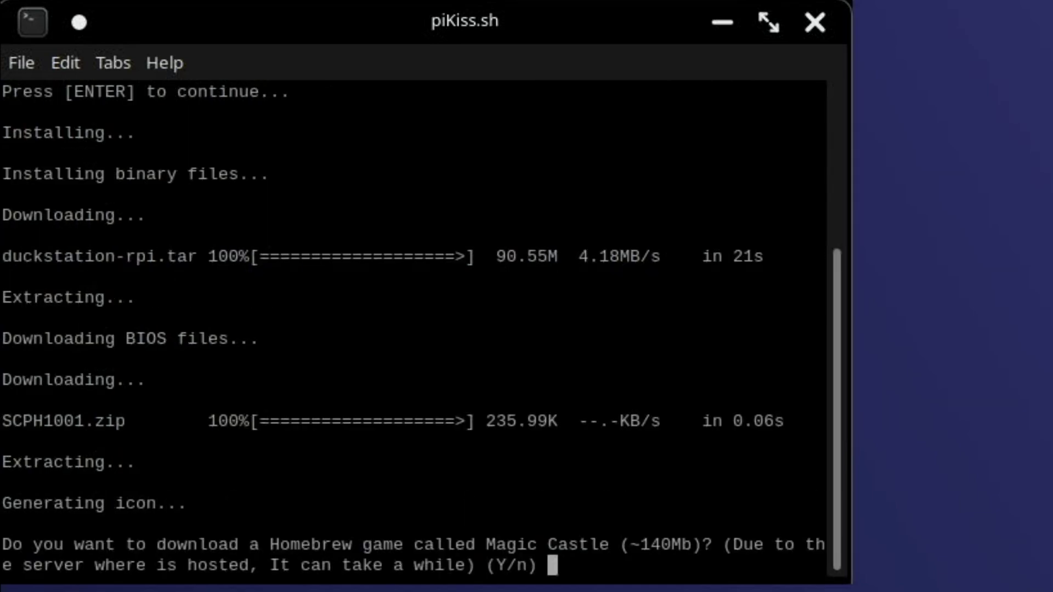
key("Return")
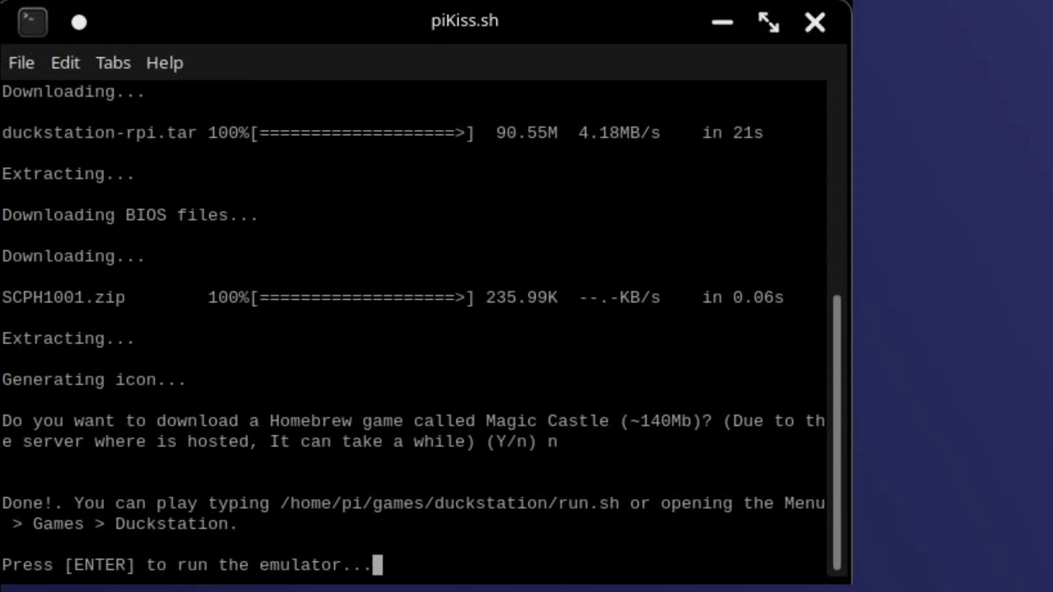
Finish the installer and start DuckStation by searching 'duc' in the launcher
key("Return")
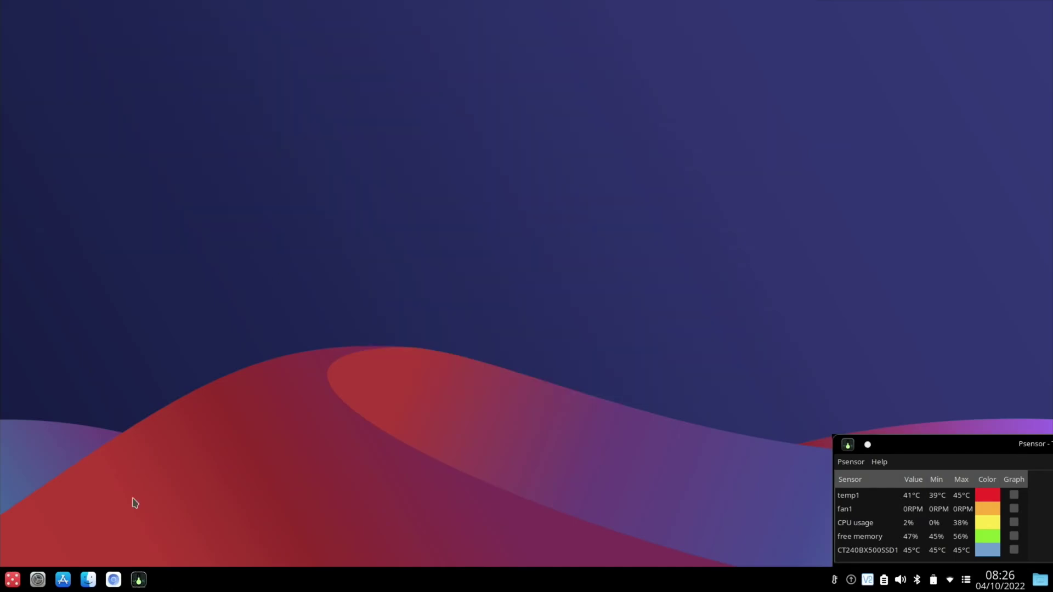
key("super")
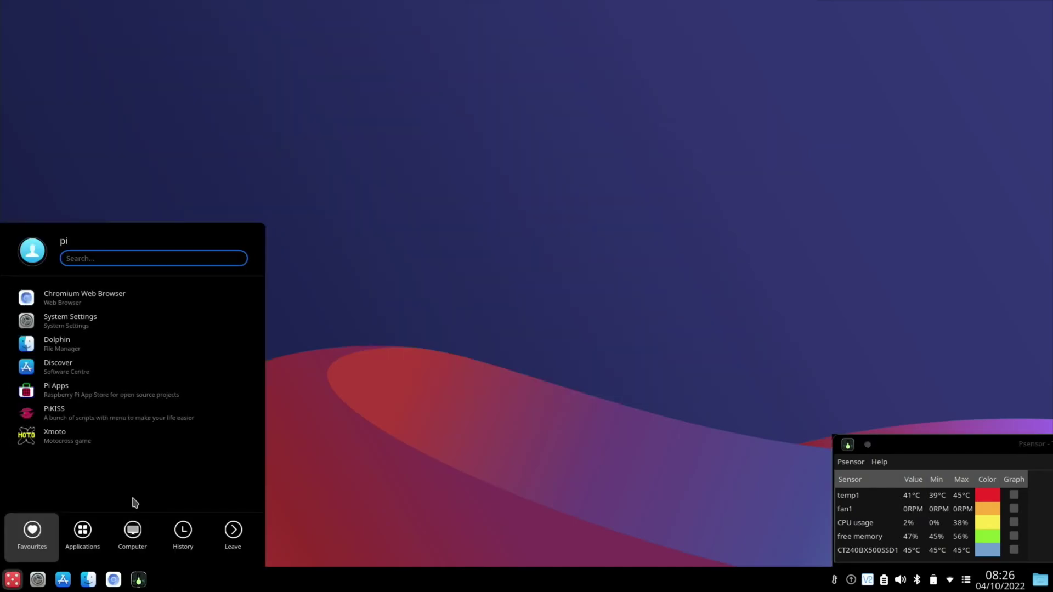
type("duc")
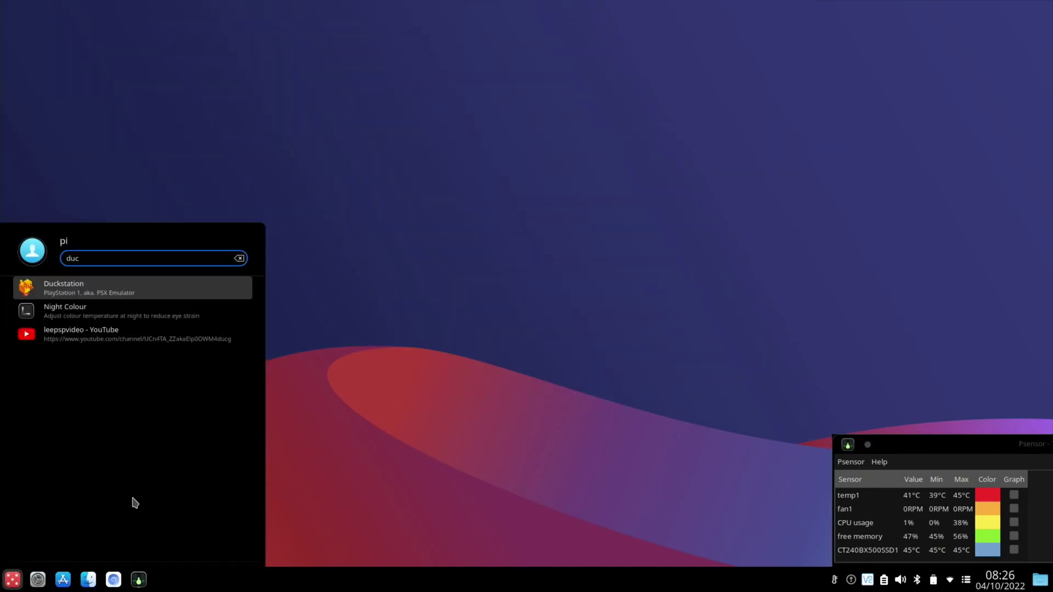
key("Return")
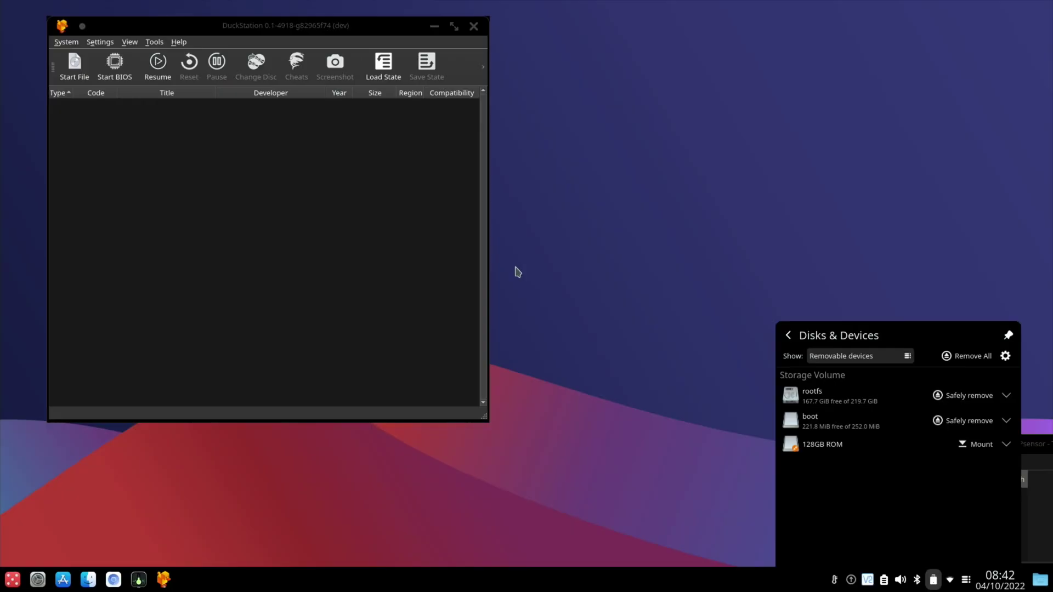
Open the 128GB ROM drive and copy Need For Speed 3 Hot Pursuit.PBP from retropie-mount/roms/psx
left_click(834, 448)
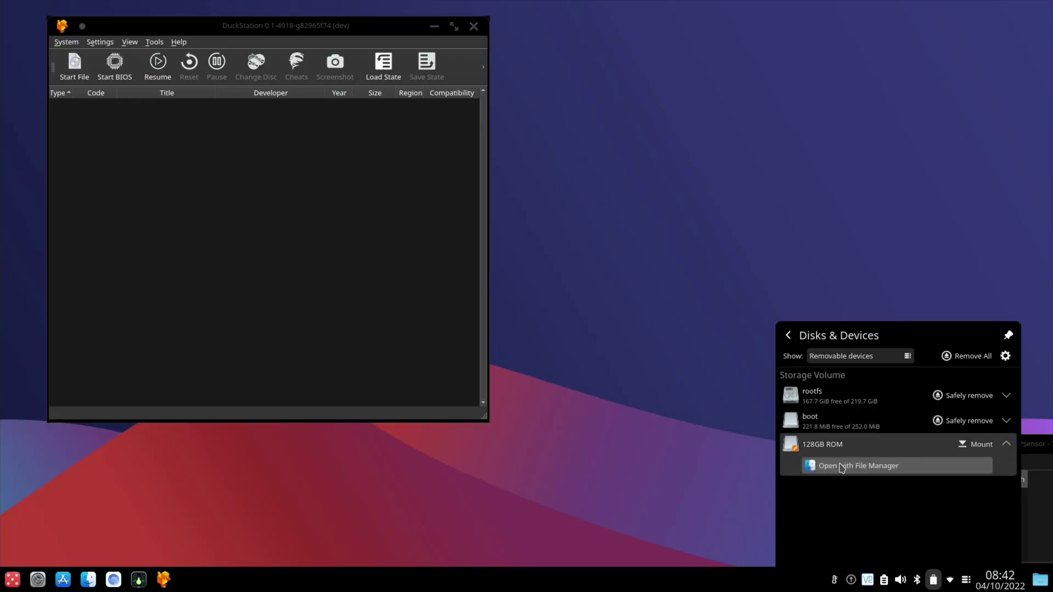
left_click(843, 466)
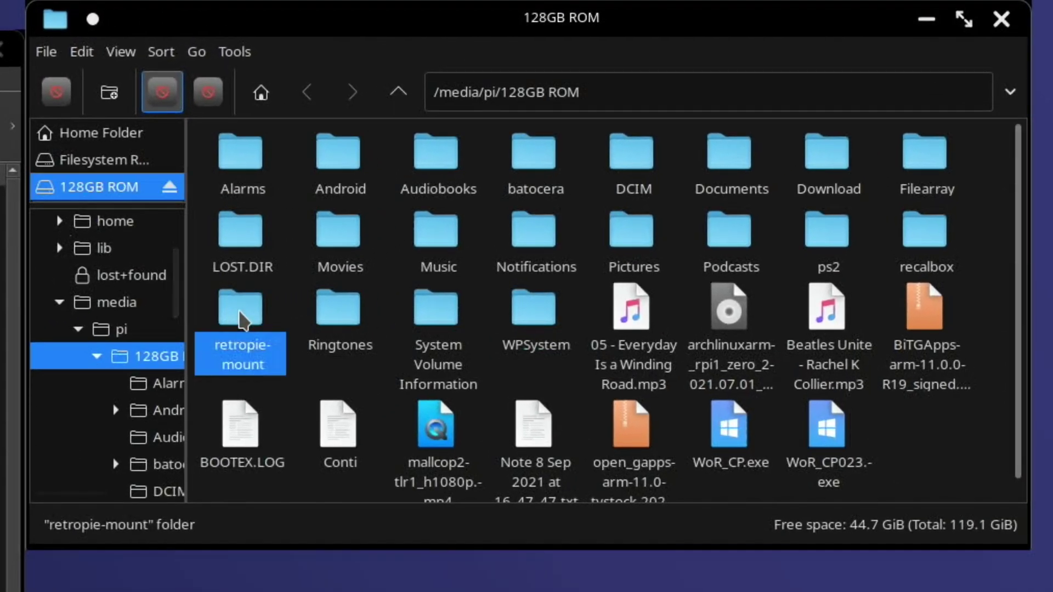
double_click(220, 315)
double_click(240, 236)
scroll(554, 340, "down", 5)
scroll(556, 340, "down", 2)
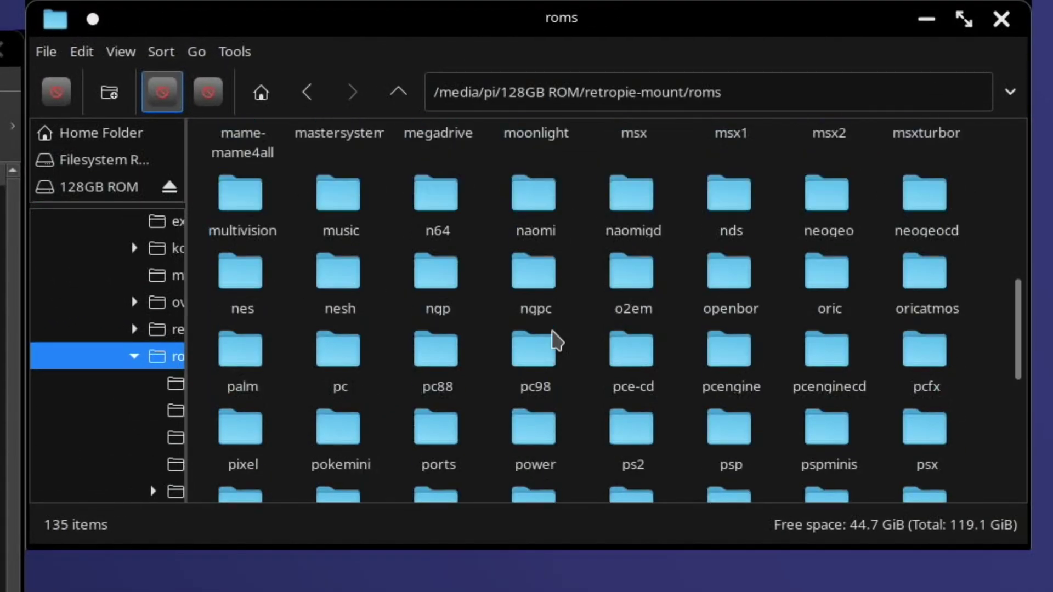
scroll(556, 340, "down", 1)
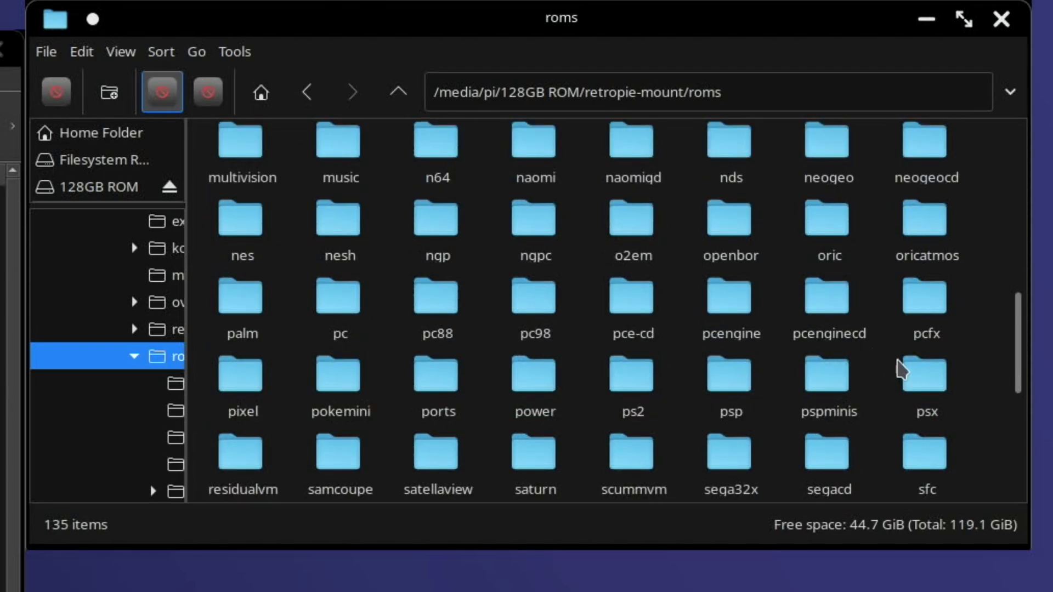
double_click(929, 380)
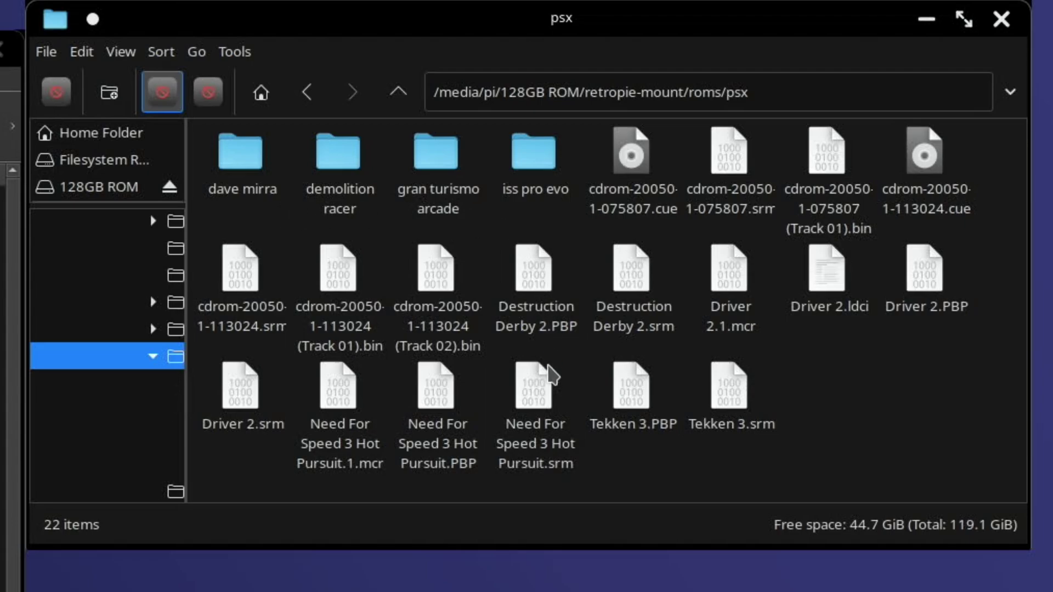
right_click(442, 389)
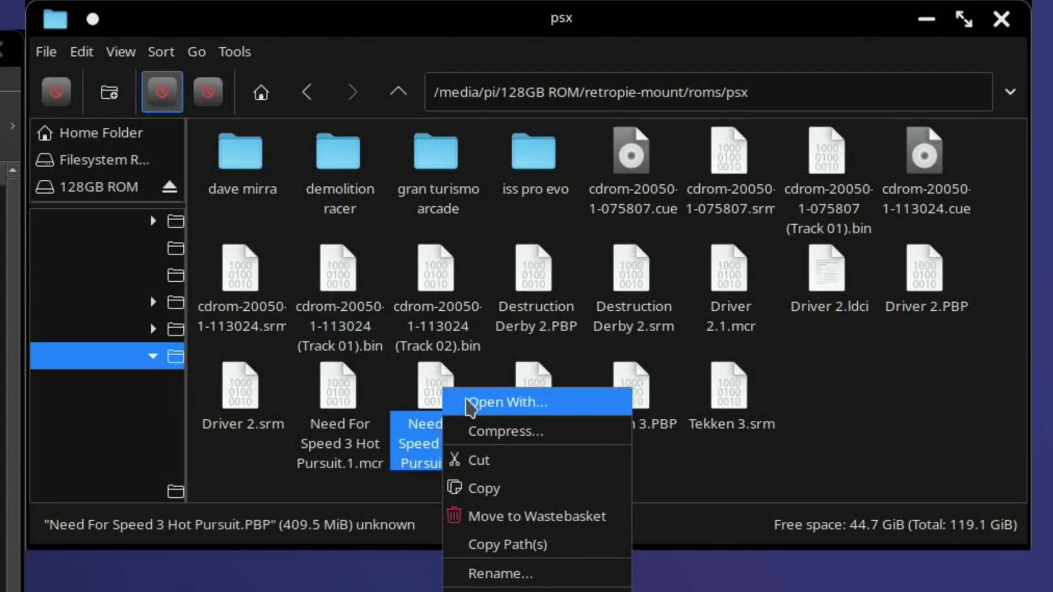
left_click(492, 491)
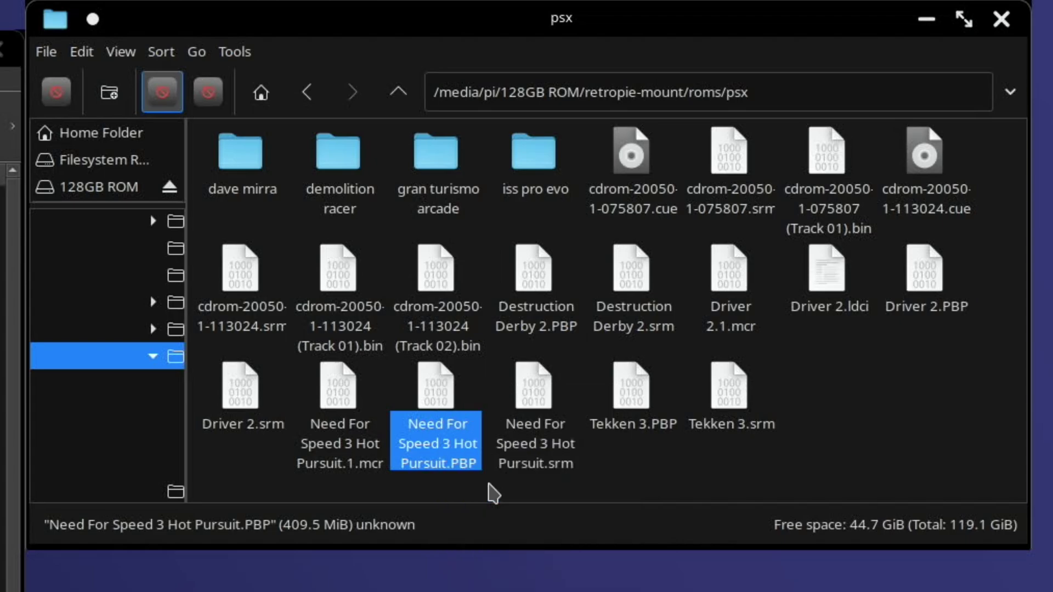
Paste the PBP file into the home Documents folder
left_click(82, 137)
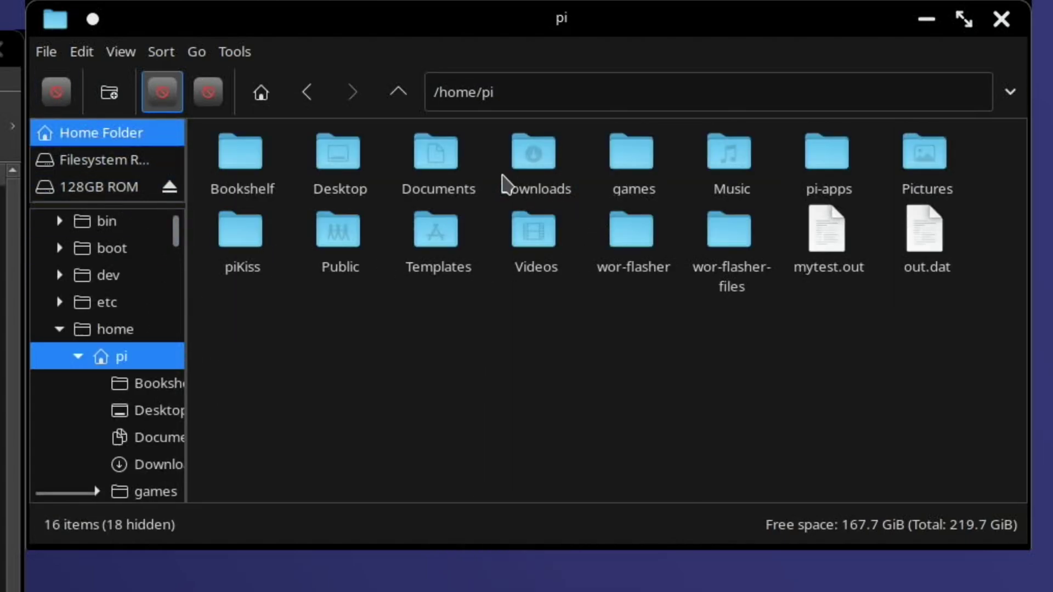
double_click(445, 164)
right_click(405, 250)
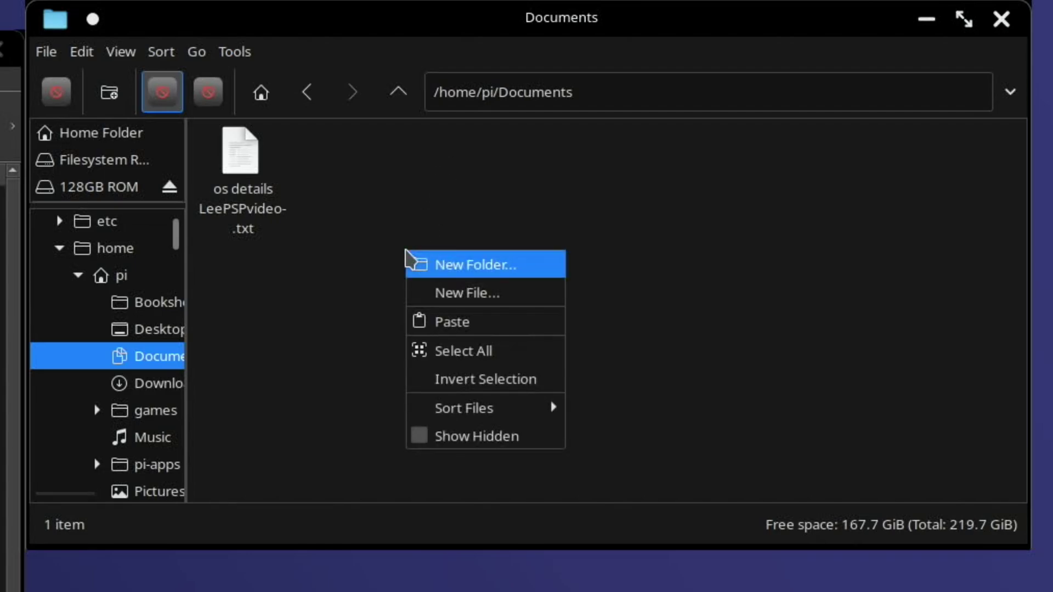
left_click(432, 321)
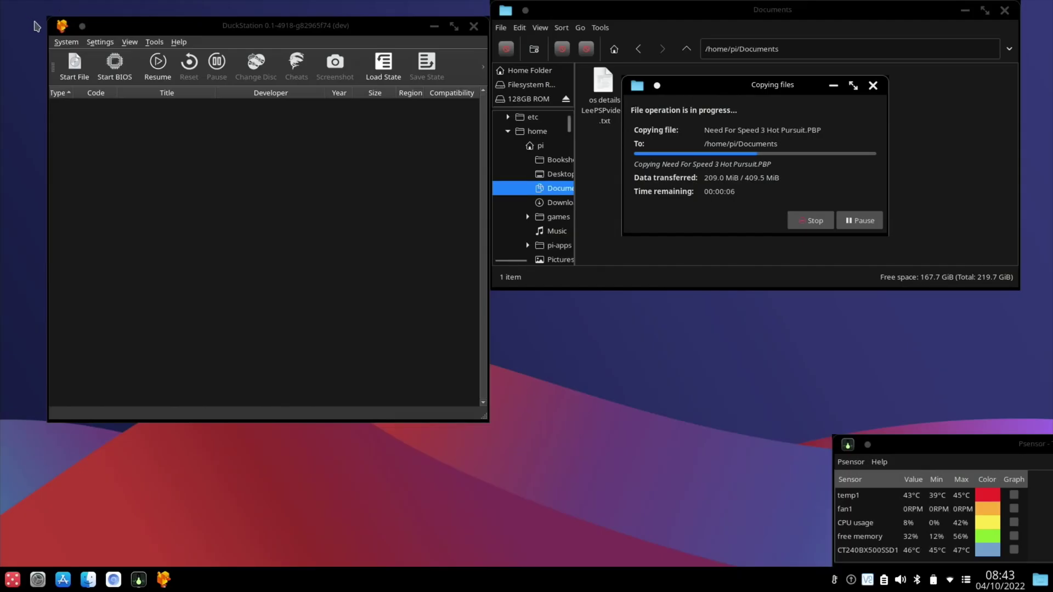
Add /home/pi/Documents as a game directory with recursive scanning enabled
left_click(99, 42)
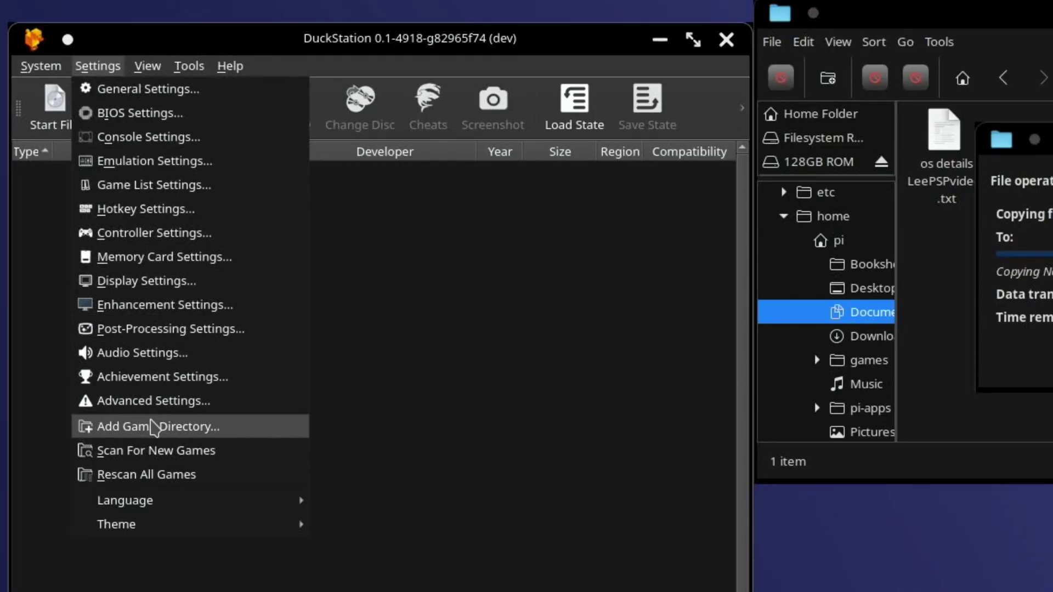
left_click(155, 427)
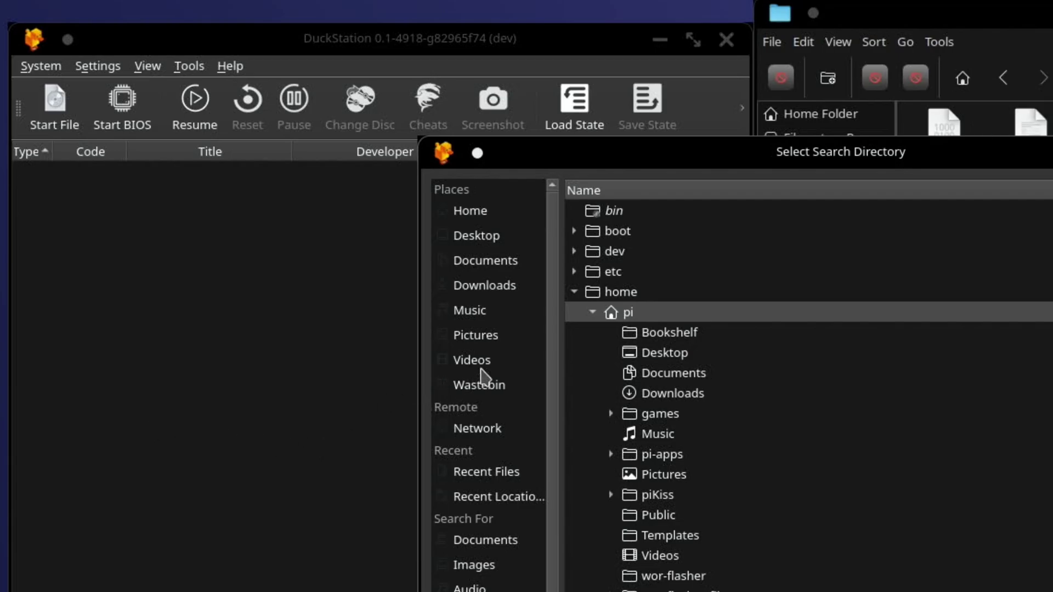
left_click(489, 265)
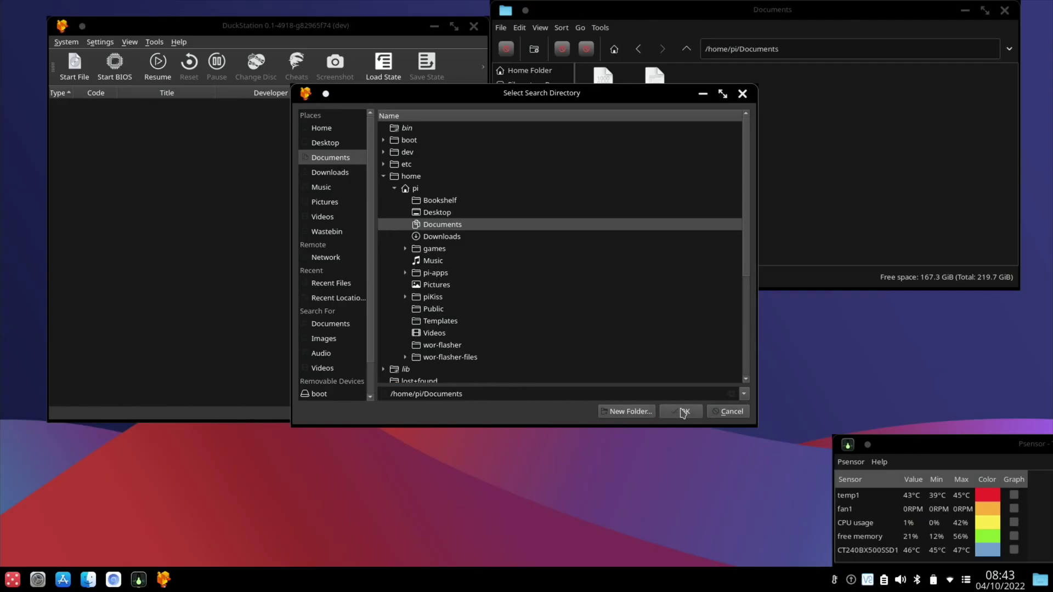
left_click(683, 412)
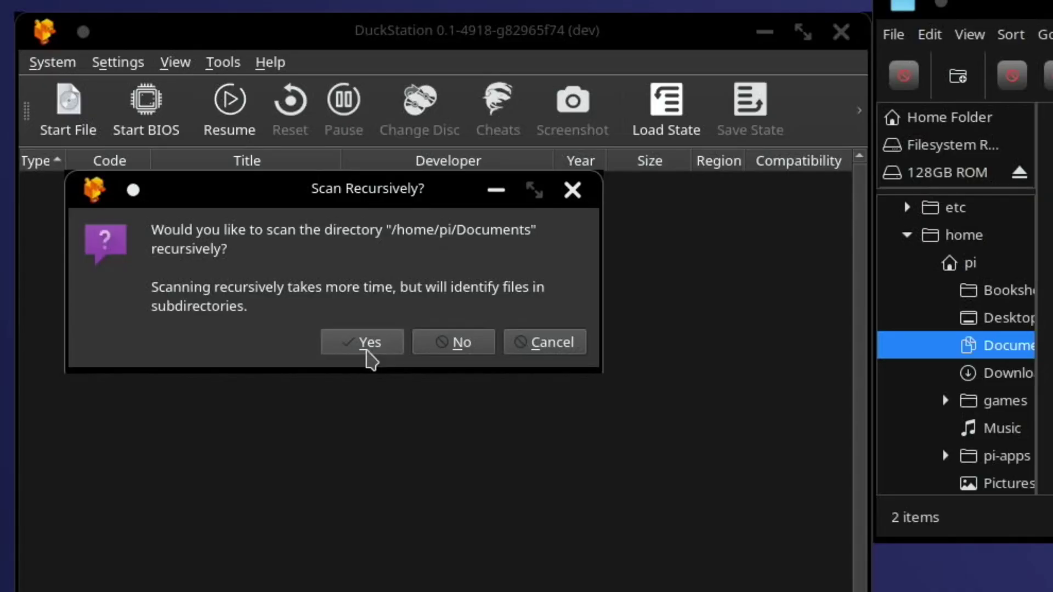
left_click(228, 189)
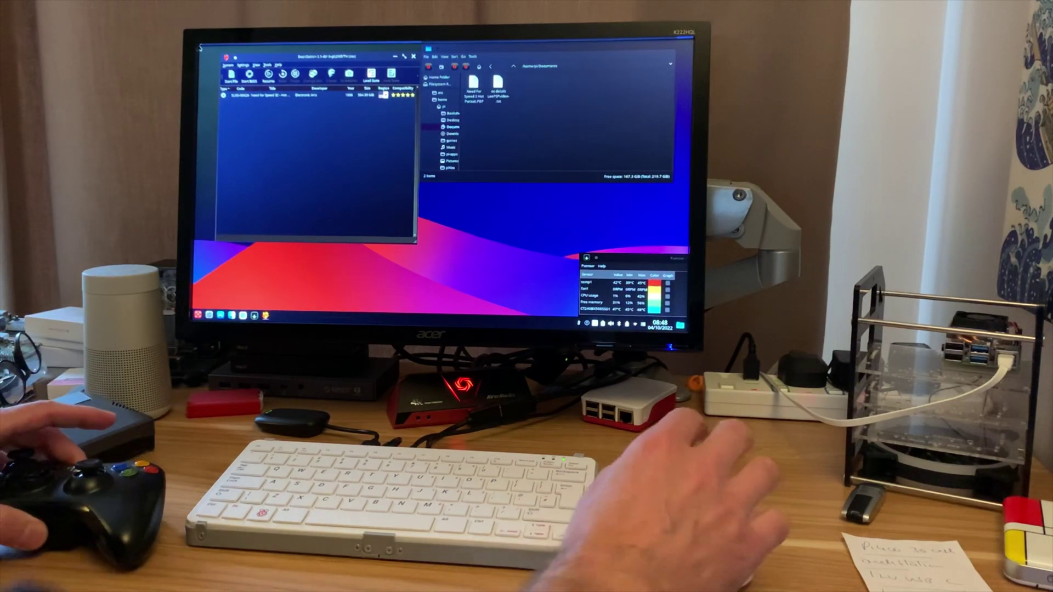
Boot Need for Speed III - Hot Pursuit (USA) from the game list
double_click(235, 96)
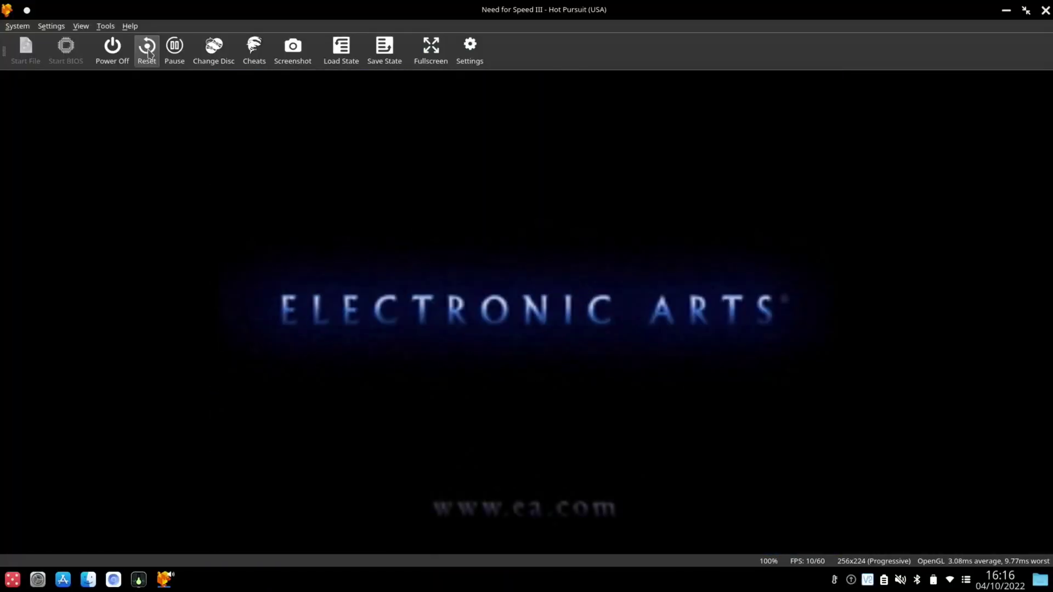
Power off the game and clear all of Port 1's controller bindings
left_click(147, 52)
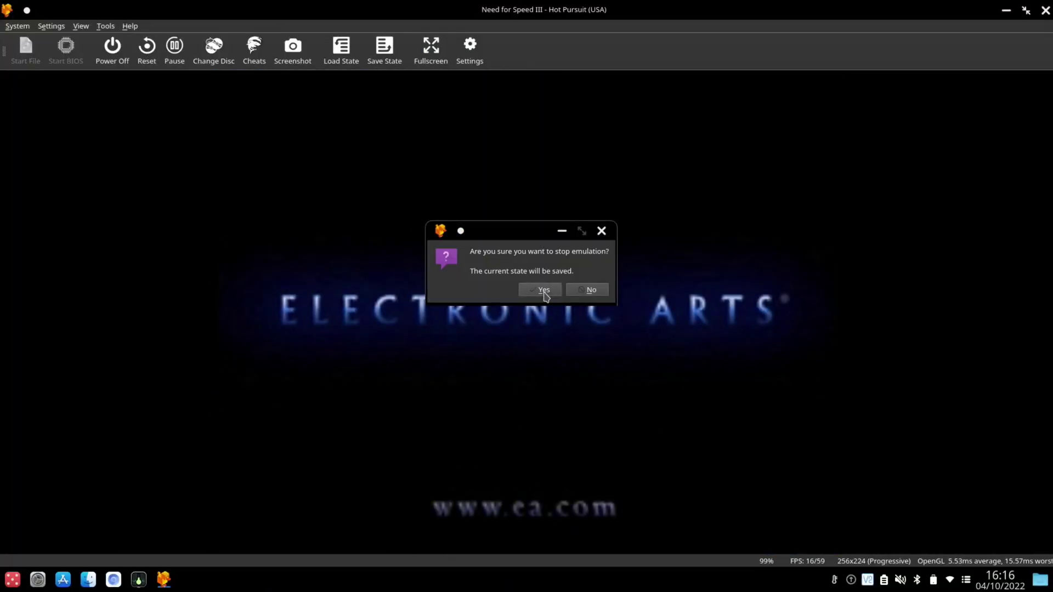
left_click(545, 294)
left_click(52, 27)
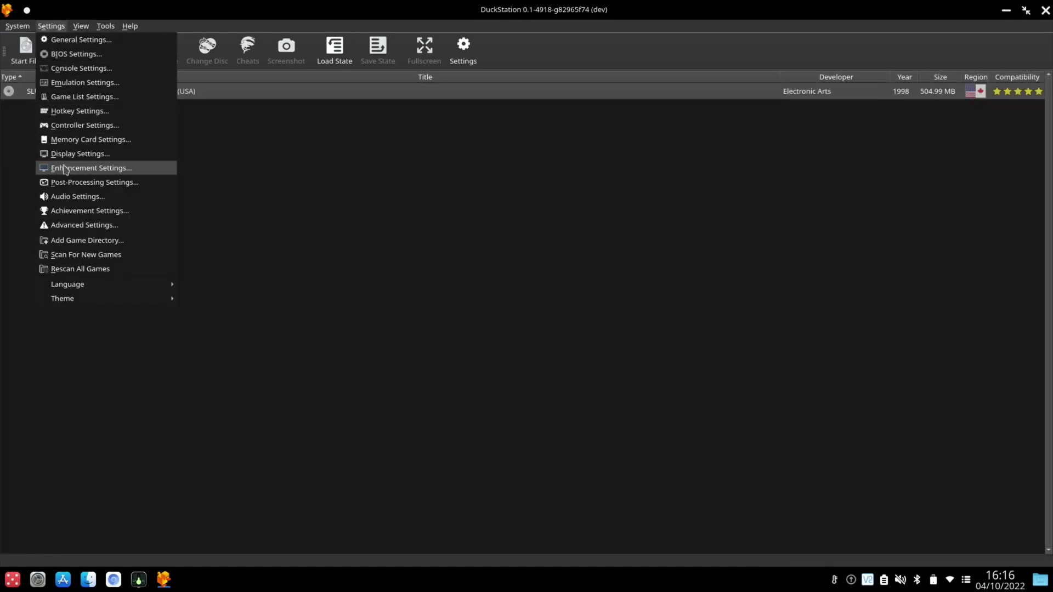
left_click(61, 83)
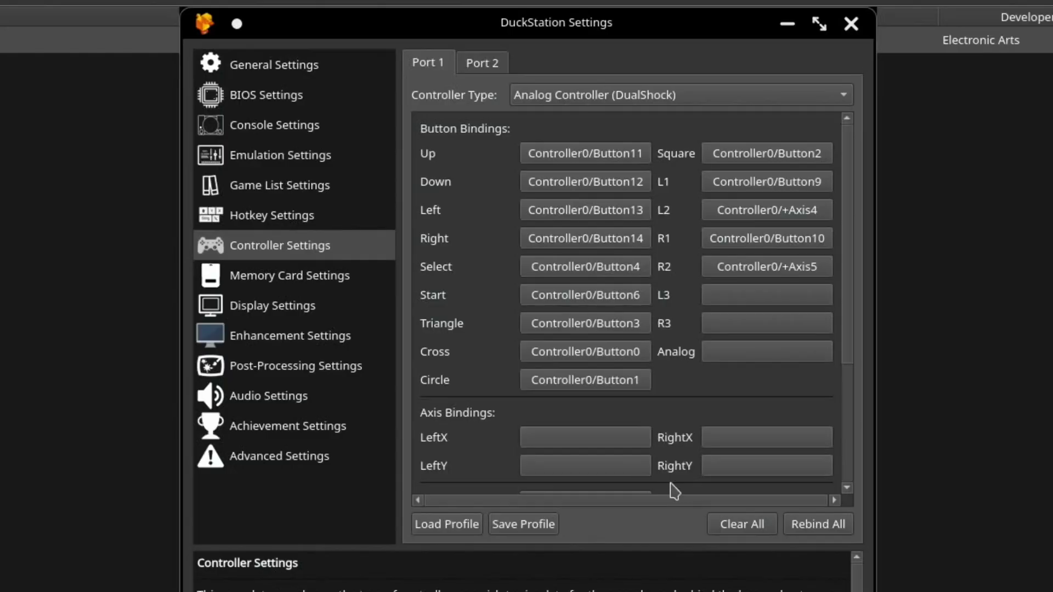
left_click(740, 527)
left_click(630, 360)
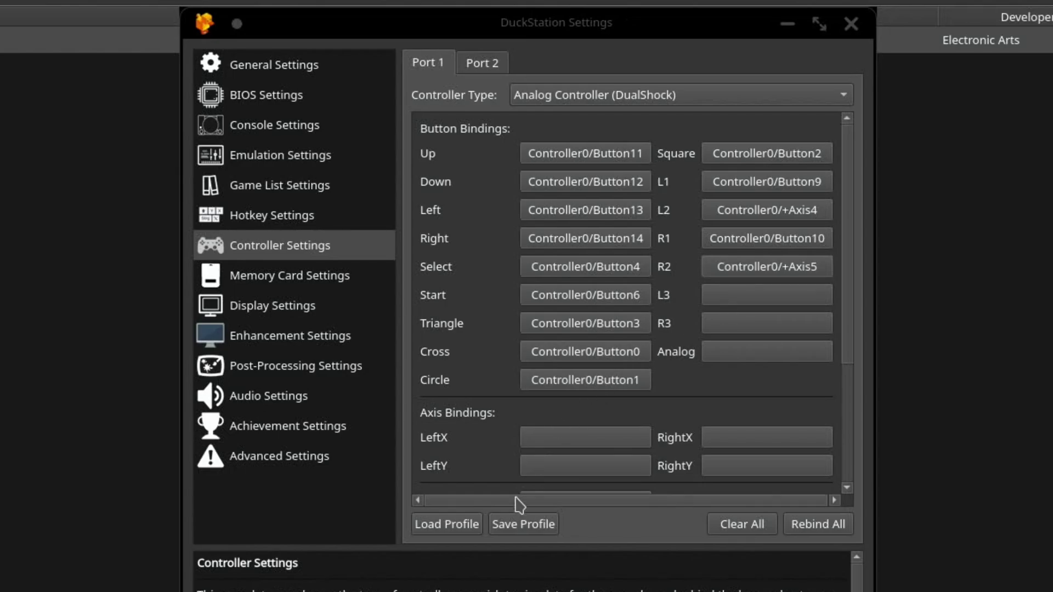
Load the Xbox Controller profile for Port 1 and close the settings
left_click(520, 527)
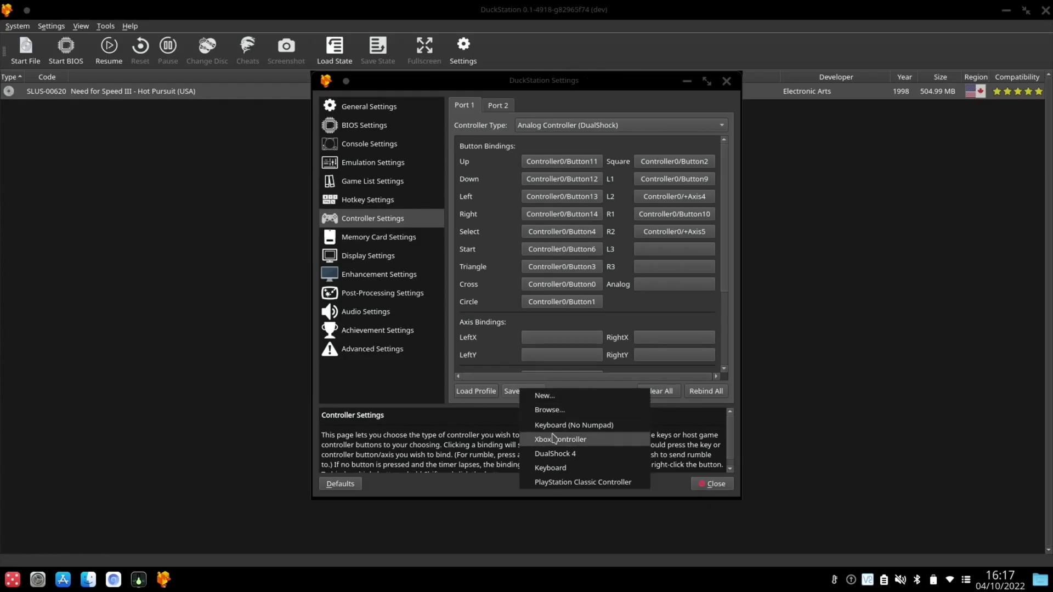
left_click(571, 591)
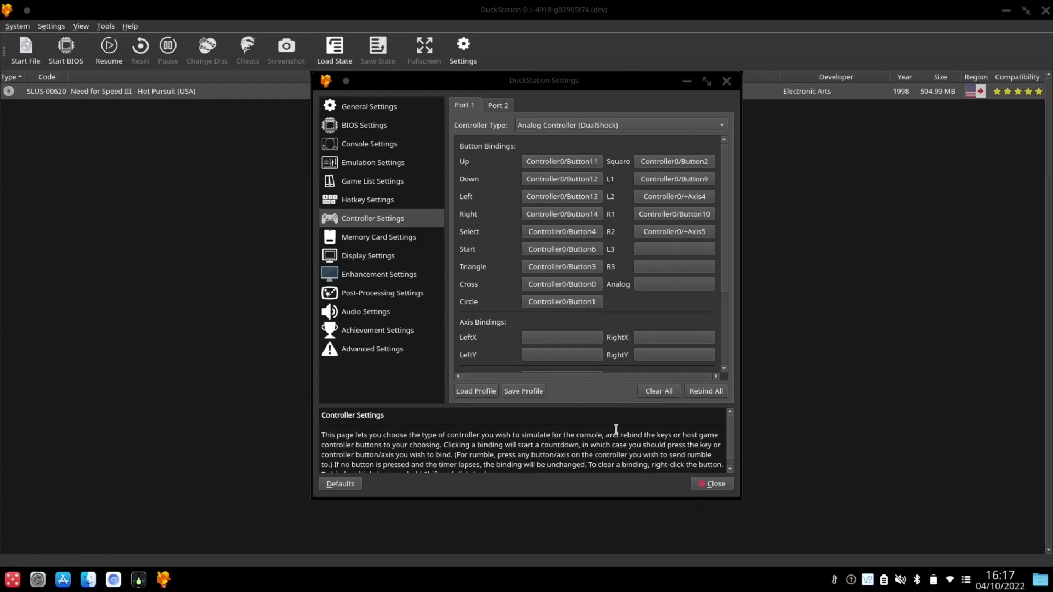
left_click(714, 485)
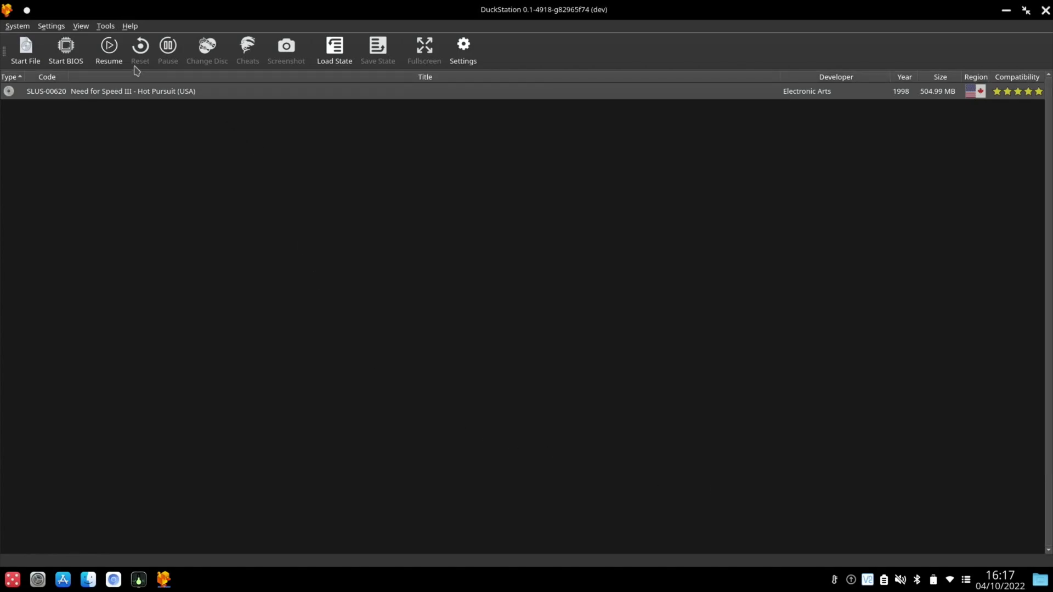
Resume Need for Speed III, start a Corvette race, then request Power Off
left_click(109, 49)
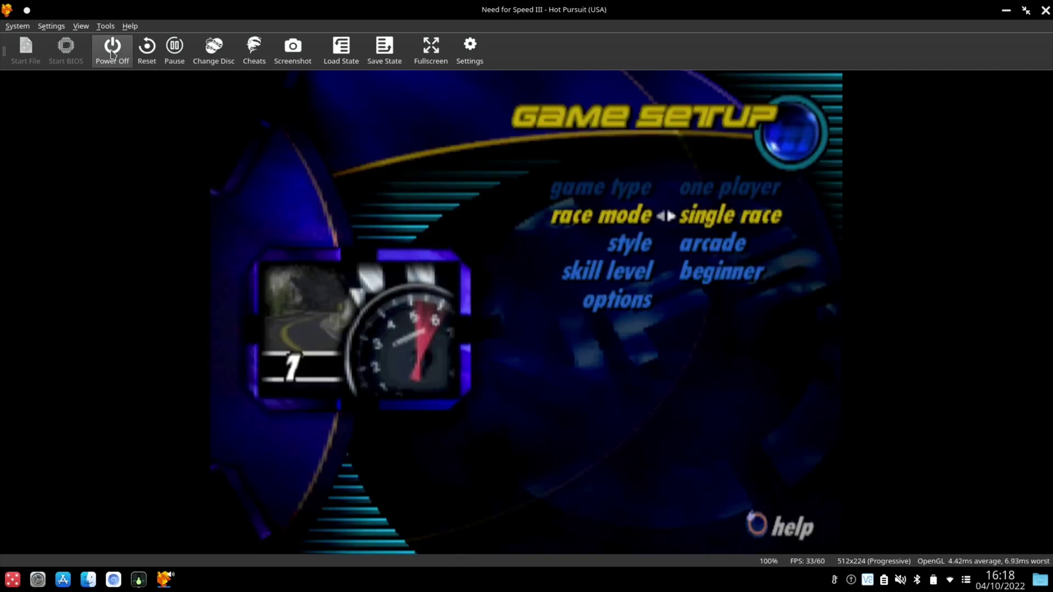
key("Return")
key("Return")
key("Return")
key("Return")
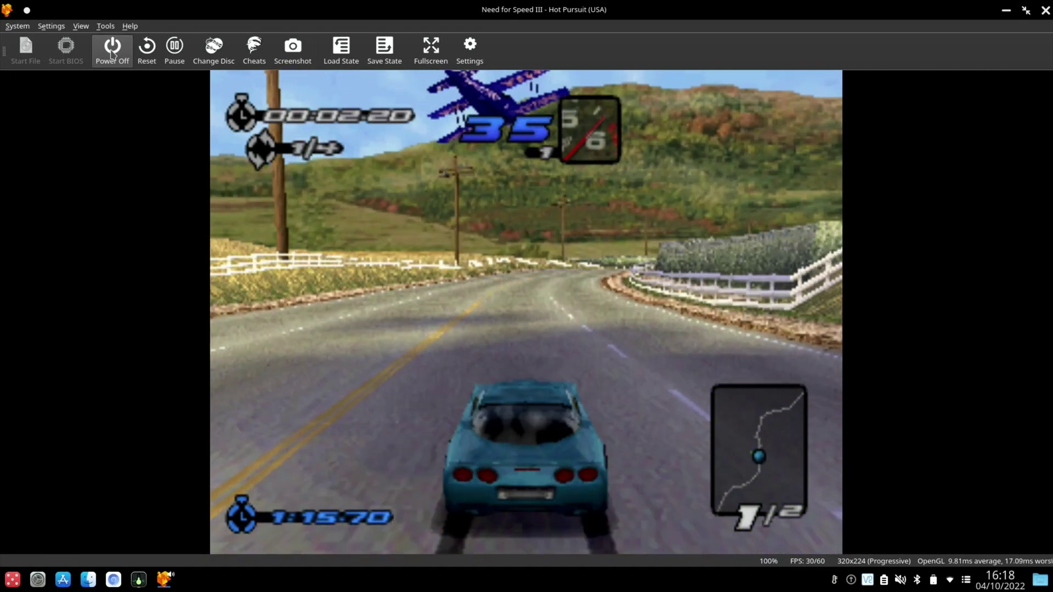
left_click(111, 53)
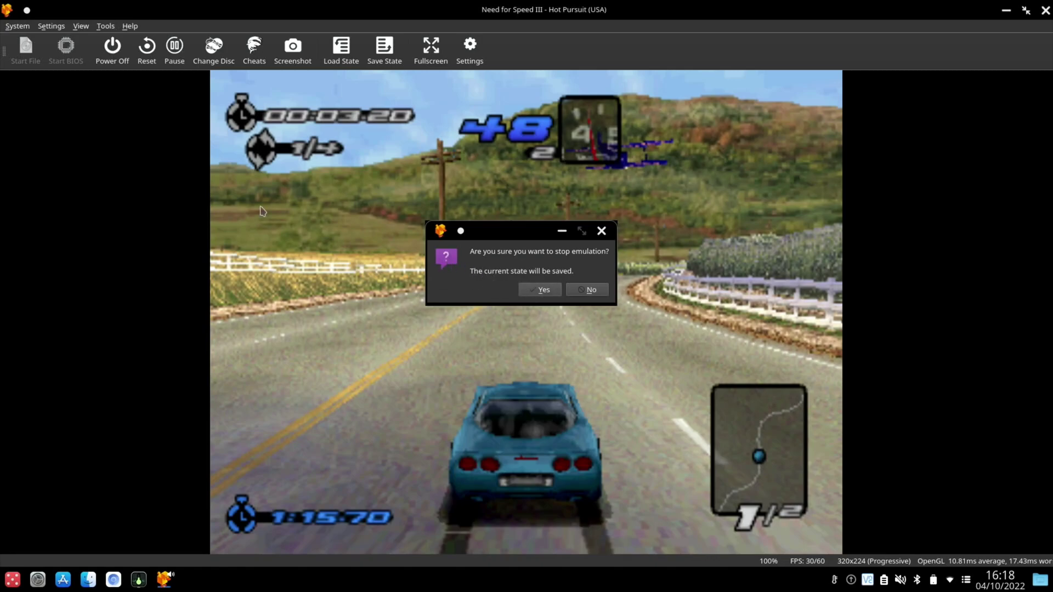
Confirm the stop and set Internal Resolution Scale to 2x in Enhancement Settings
key("Return")
left_click(51, 26)
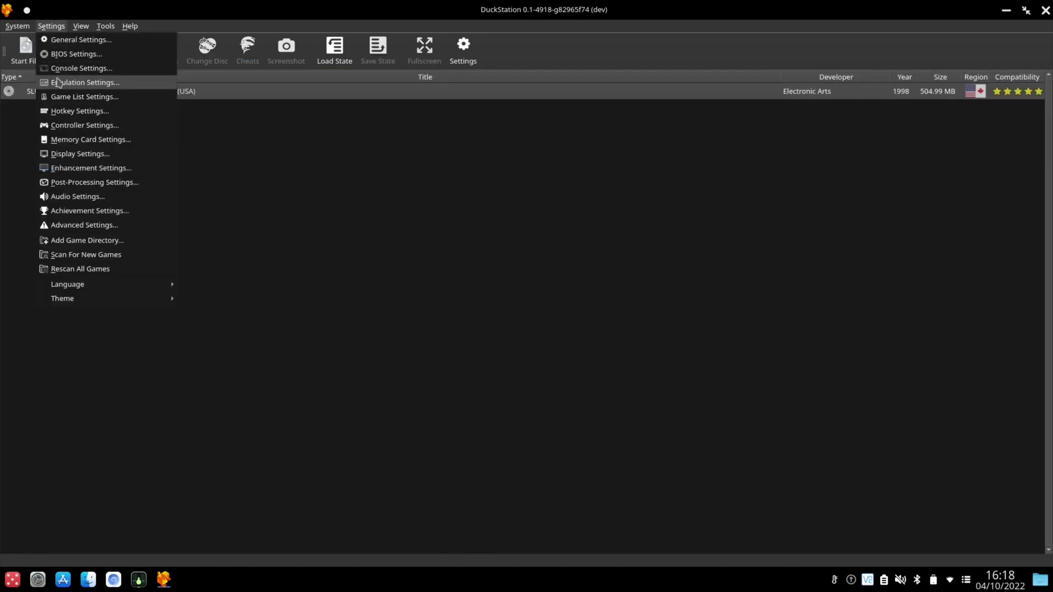
left_click(83, 168)
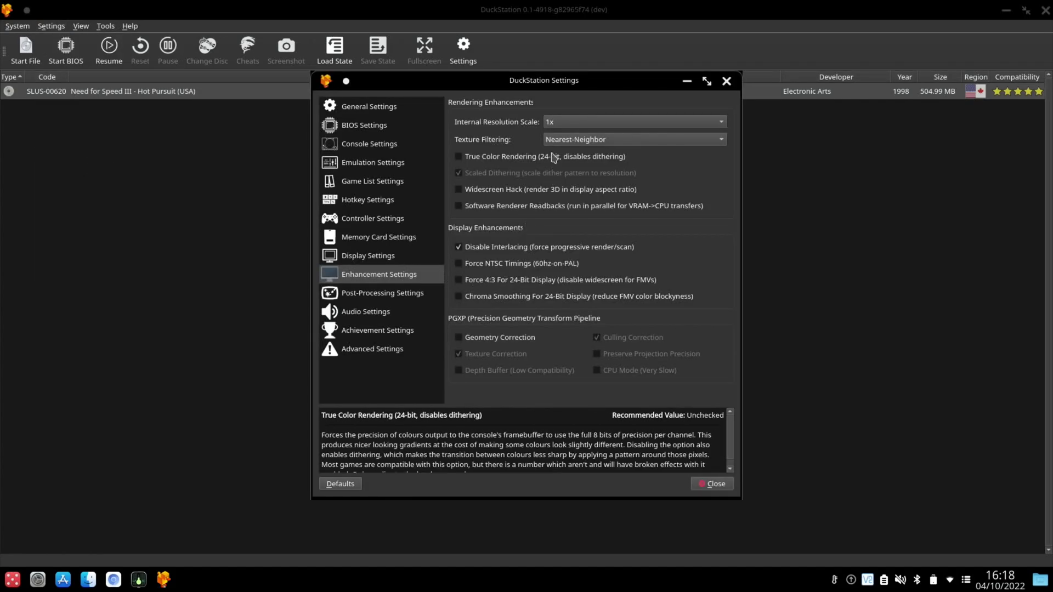
left_click(570, 123)
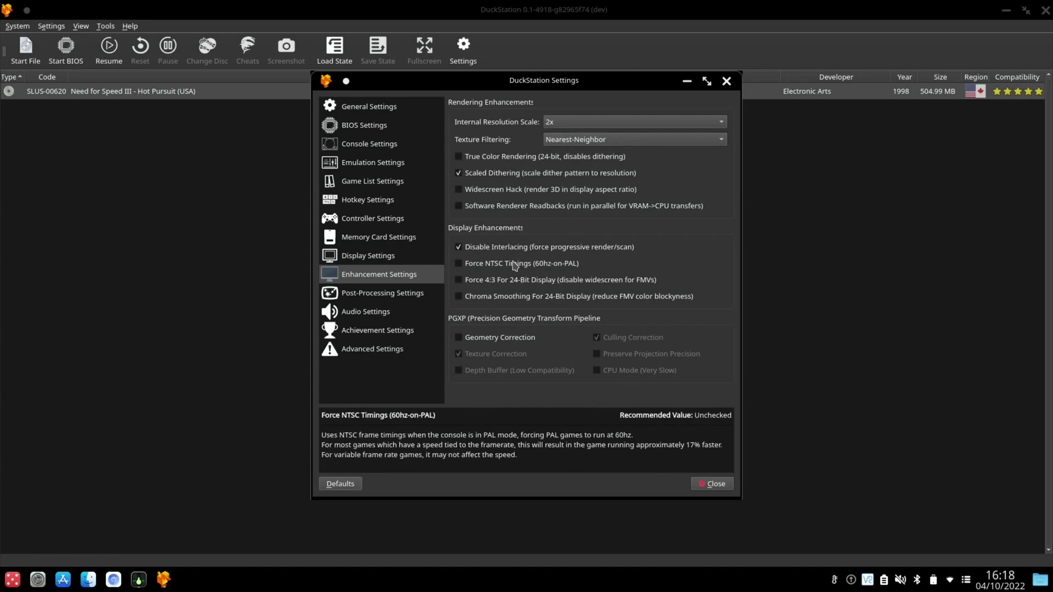
left_click(367, 257)
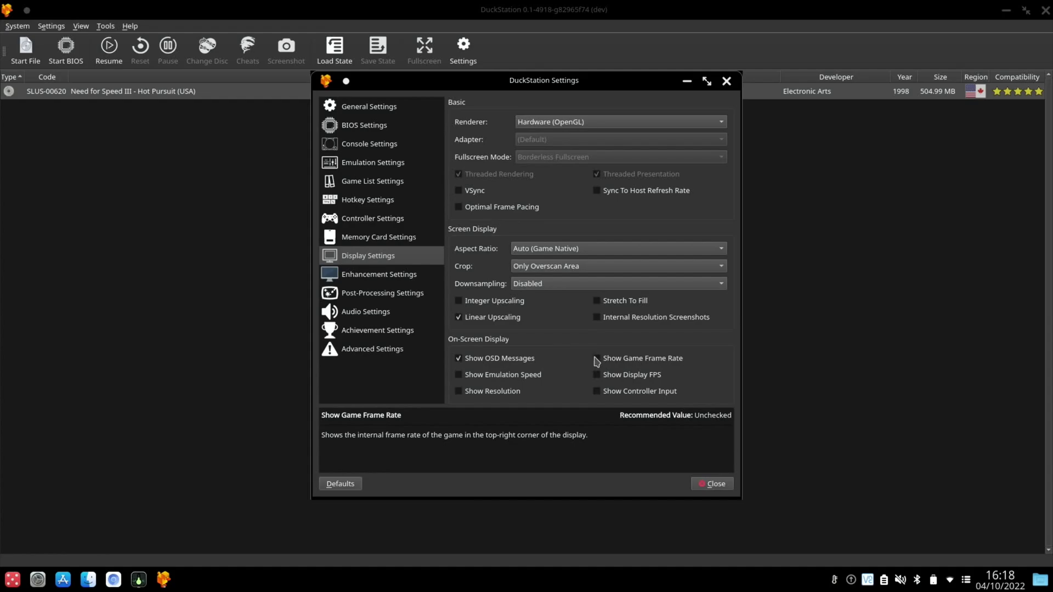
left_click(700, 486)
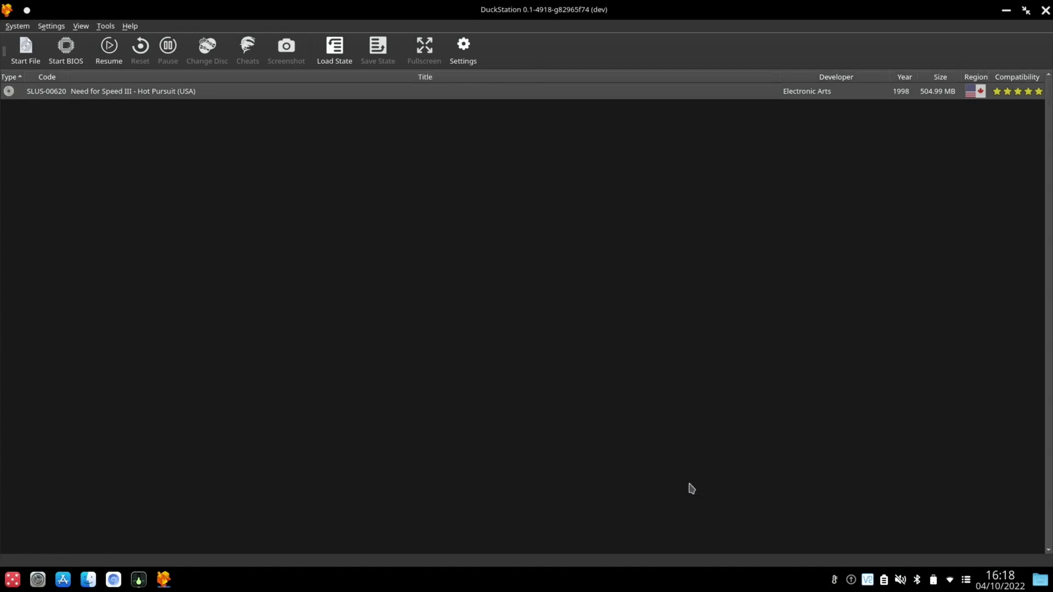
Resume Need for Speed III at 2x resolution, race briefly, then Power Off
left_click(110, 52)
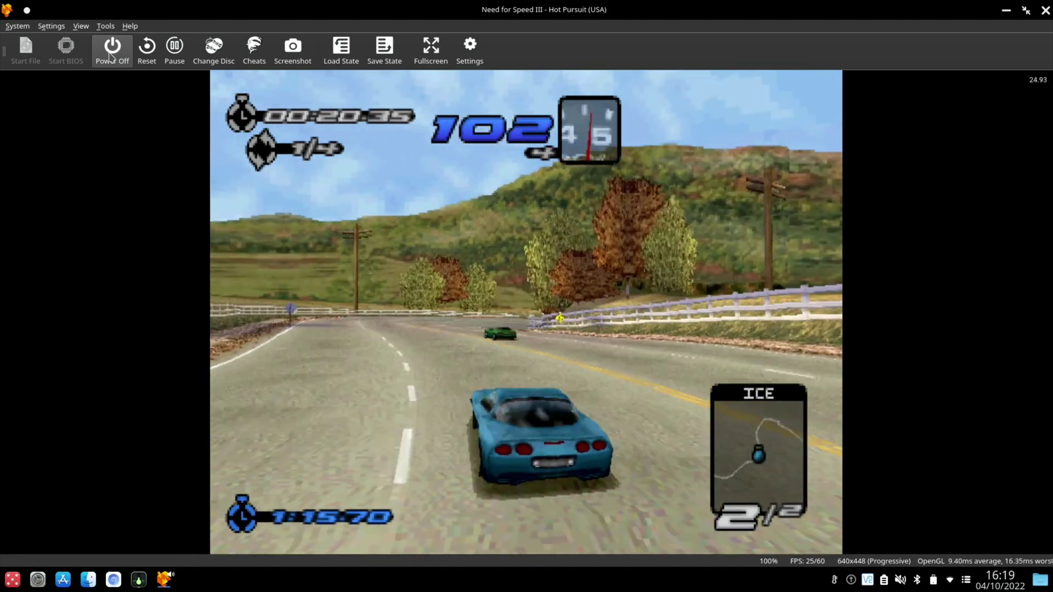
left_click(110, 57)
Stop, revisit Enhancement Settings, resume Need for Speed III at 960x672, then request Power Off
key("Return")
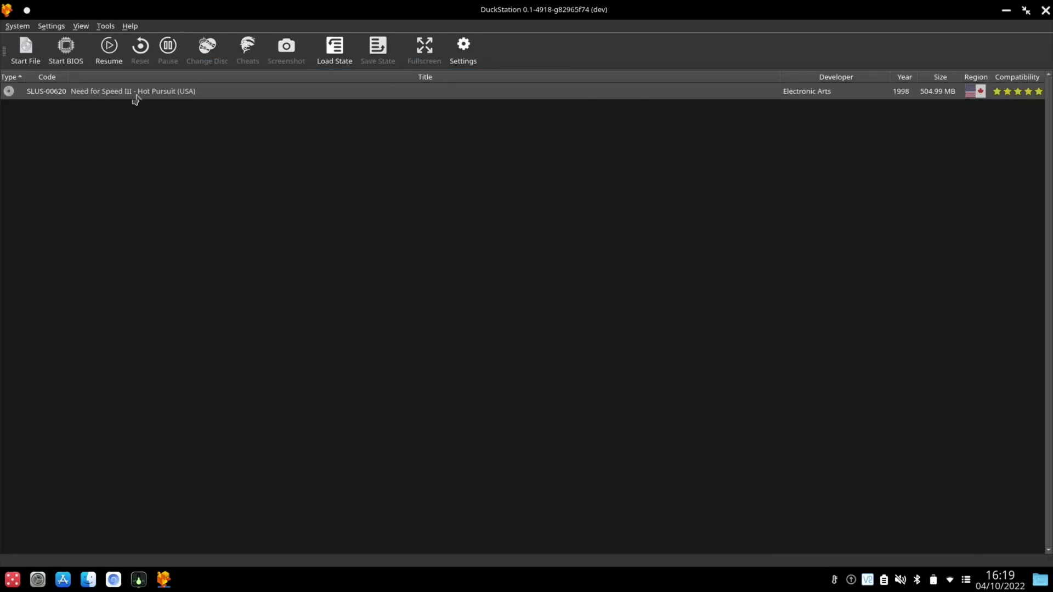
left_click(60, 27)
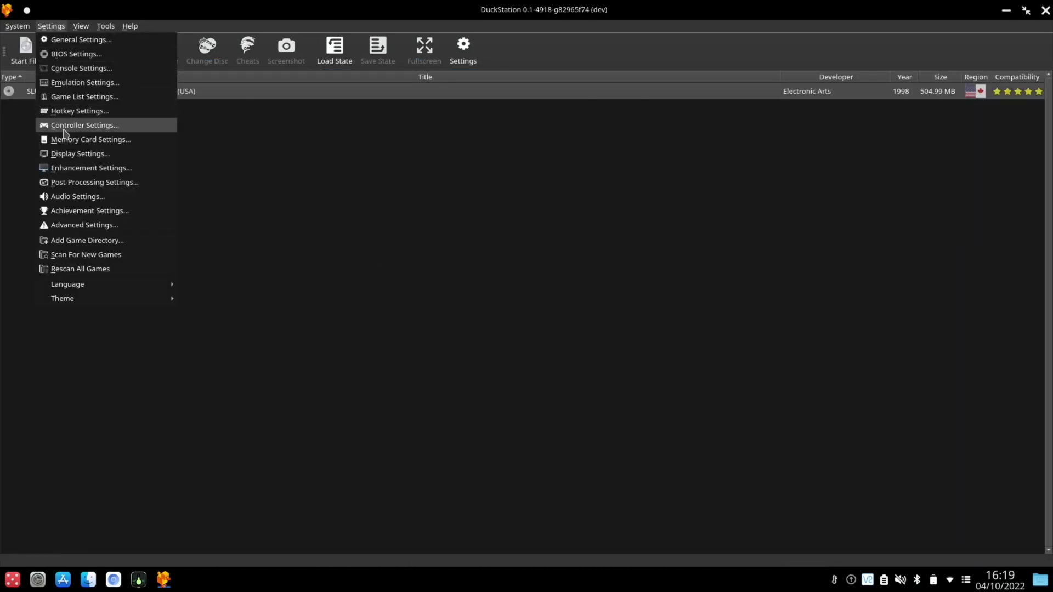
left_click(80, 168)
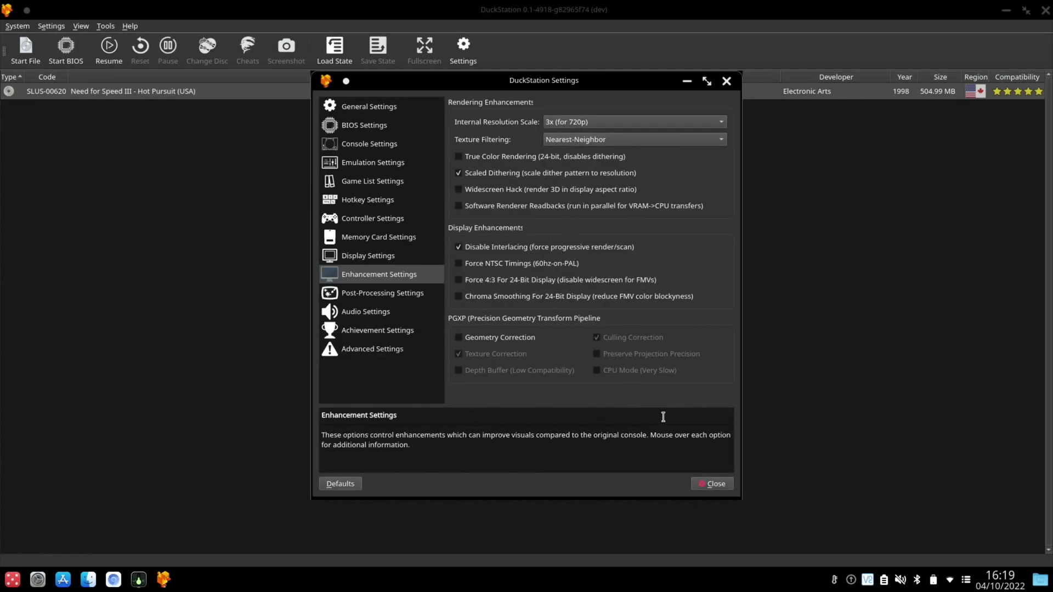
left_click(706, 486)
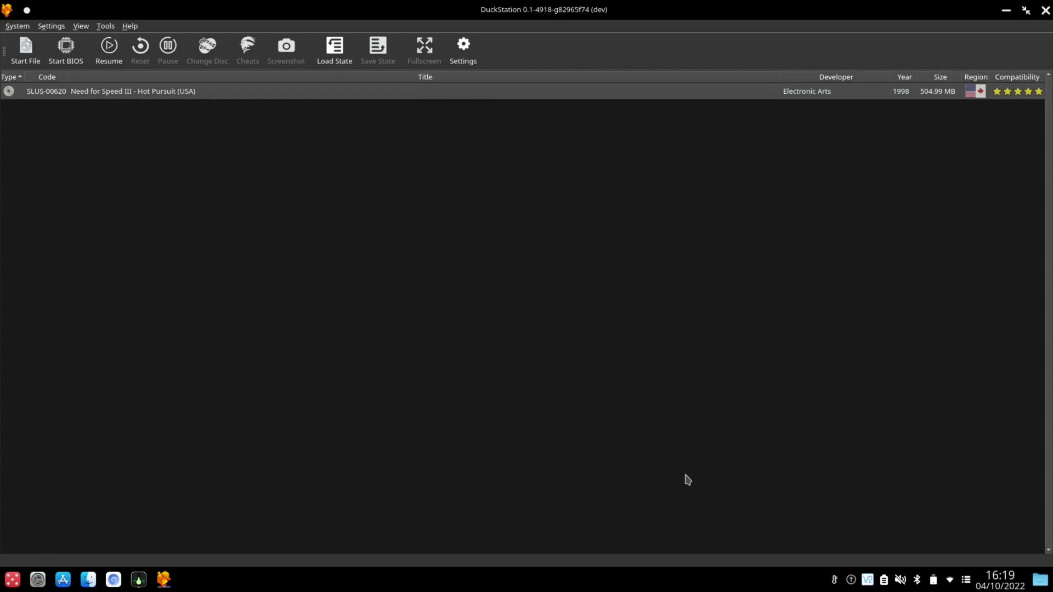
left_click(109, 49)
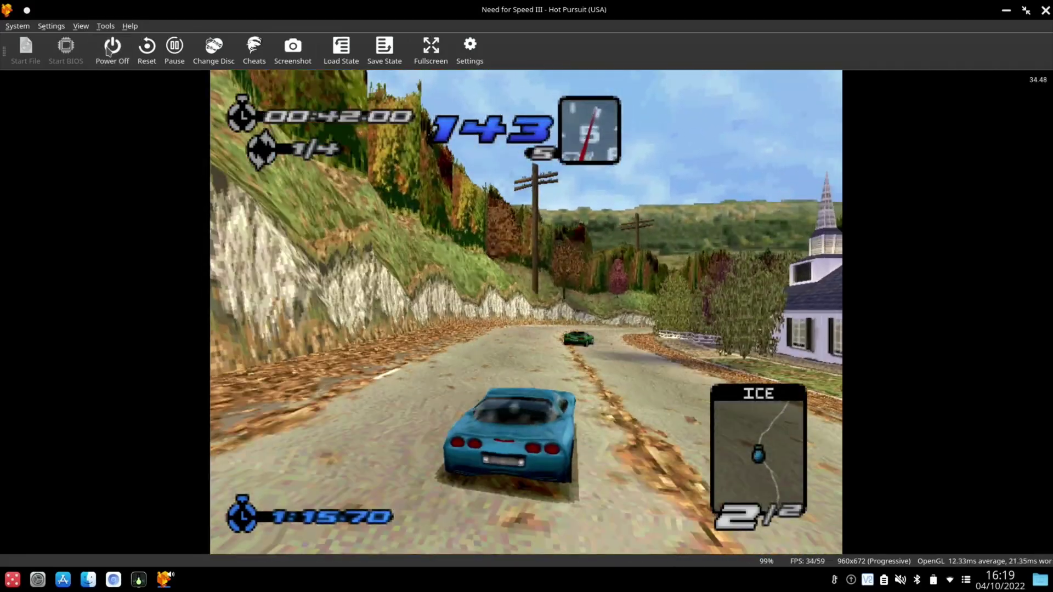
left_click(112, 49)
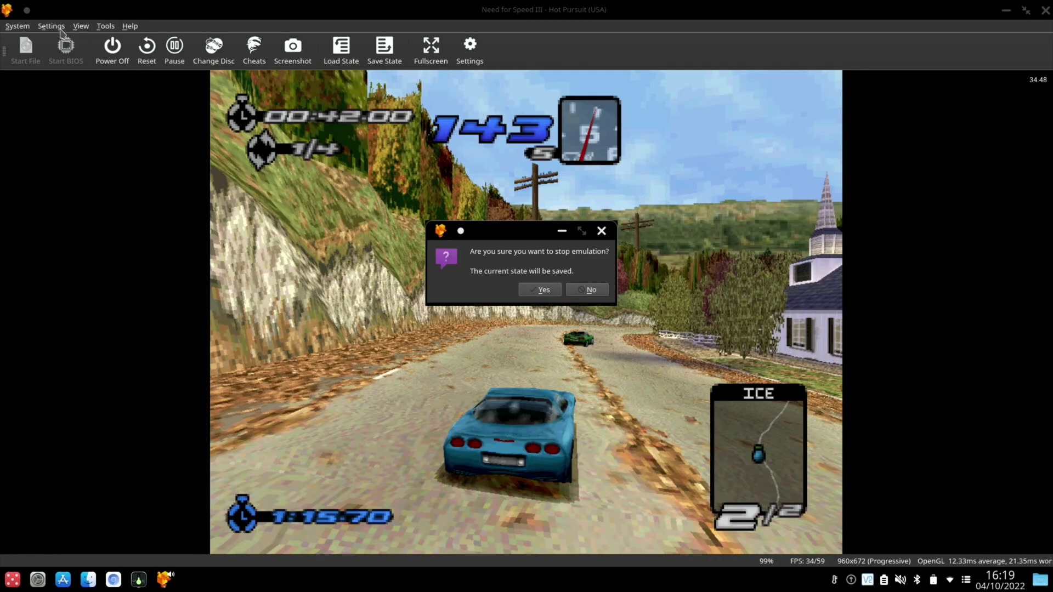
Open /boot/config.txt in nano with sudo from a new LXTerminal window
key("ctrl+alt+t")
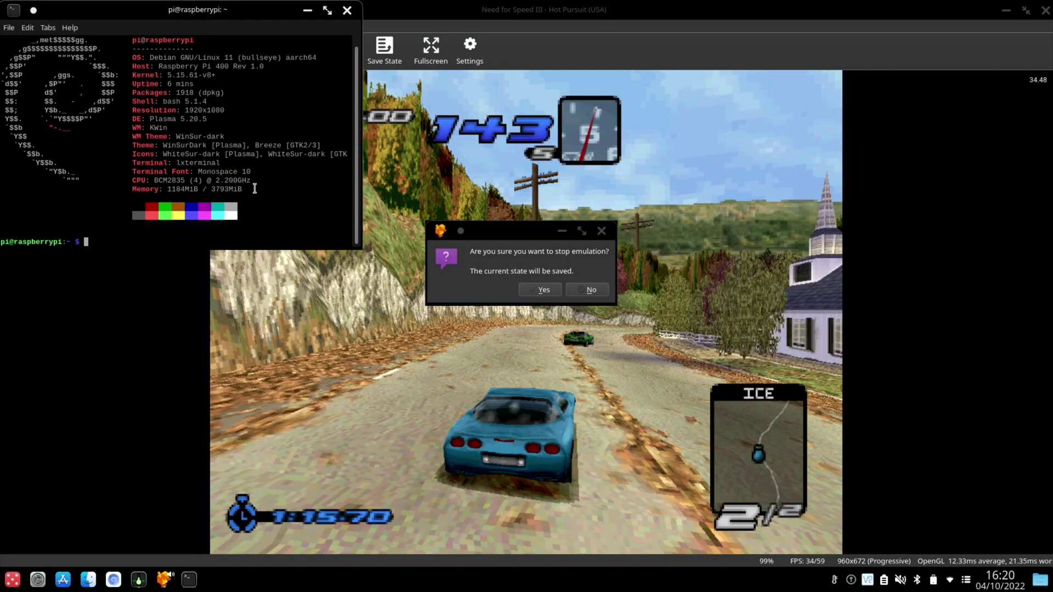
type("sudo nano /boot/config.txt")
key("Return")
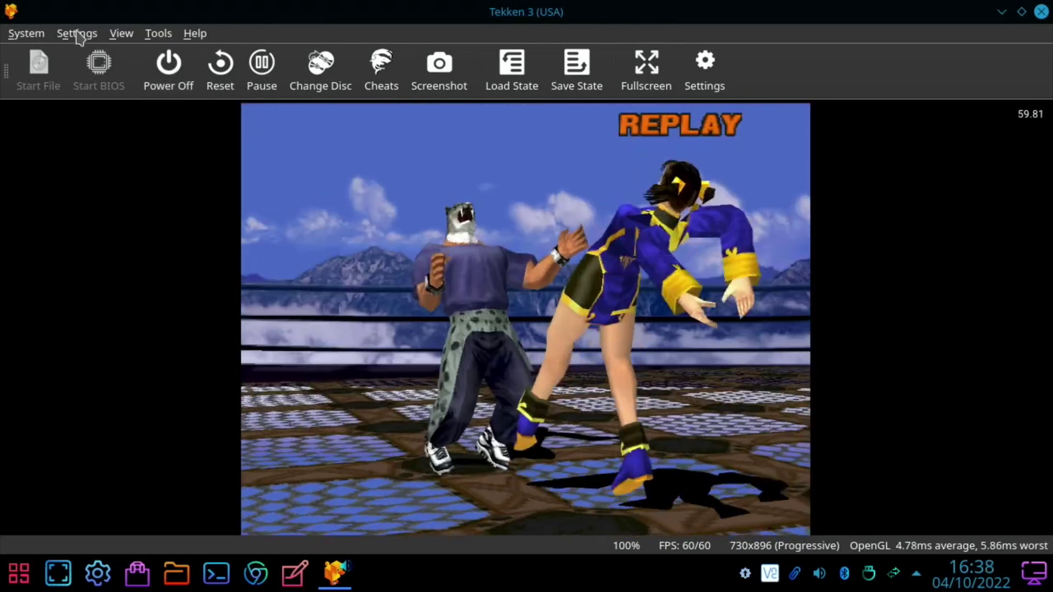
Run Tekken 3 at 3x (for 720p) internal resolution, then drop it to 2x and close Settings
left_click(78, 34)
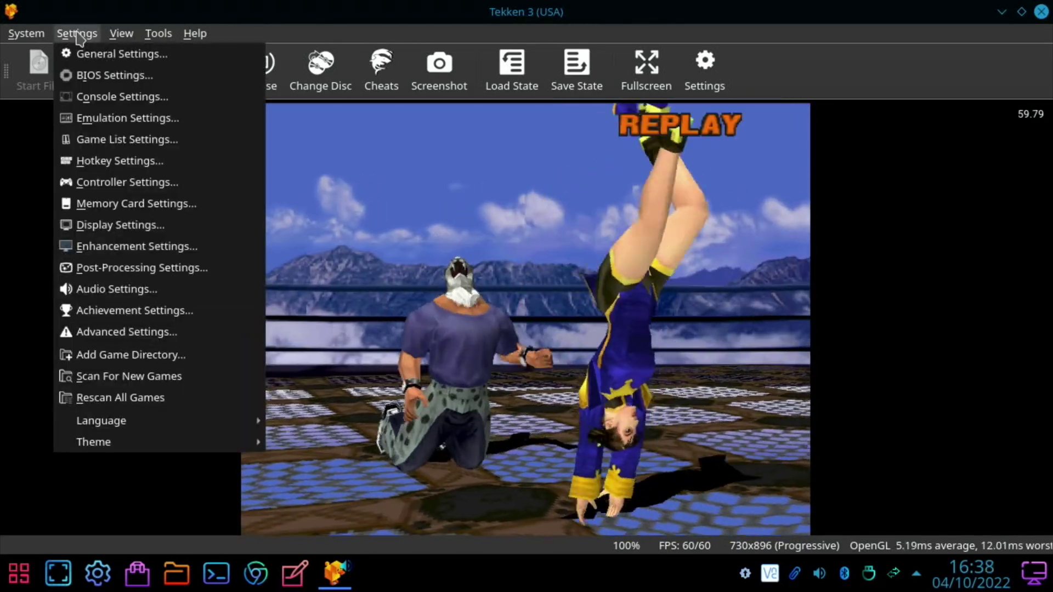
left_click(136, 246)
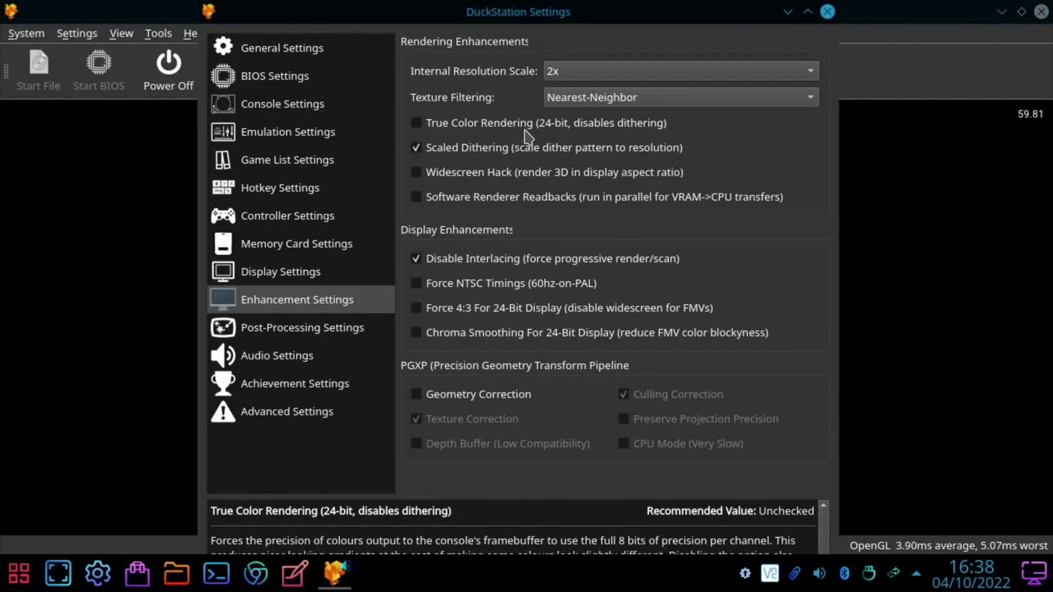
left_click(565, 78)
left_click(567, 92)
key("Escape")
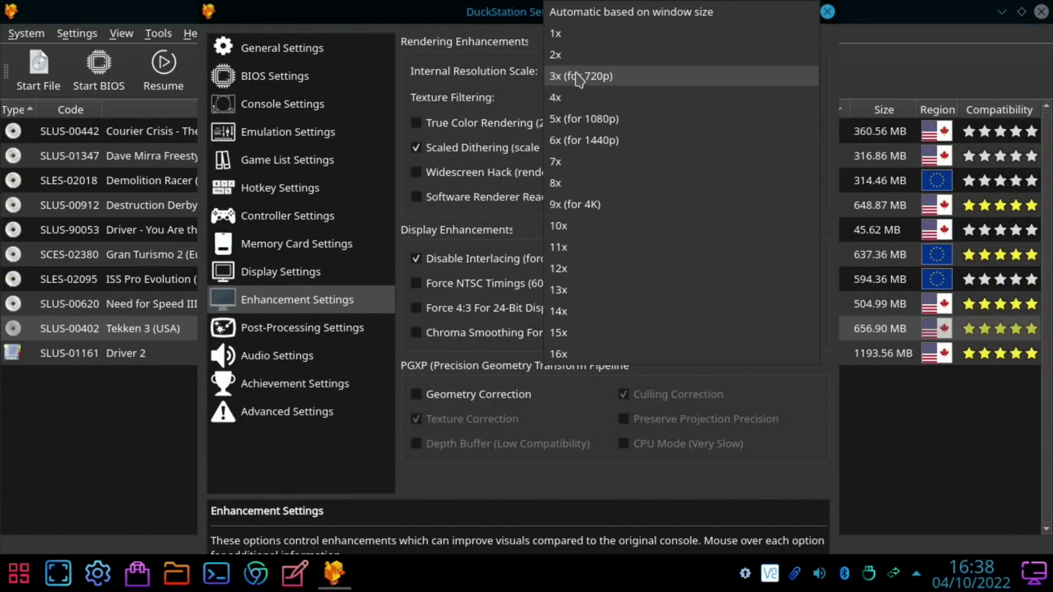
left_click(578, 56)
key("Escape")
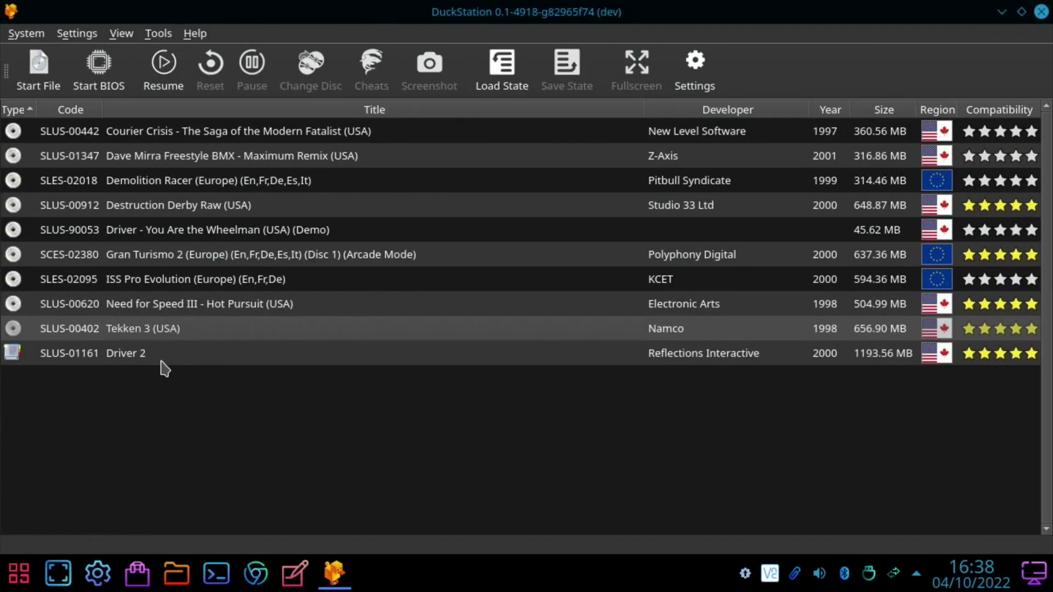
Launch Driver 2 and drive through Havana, turning left, braking and steering right through an intersection
double_click(129, 357)
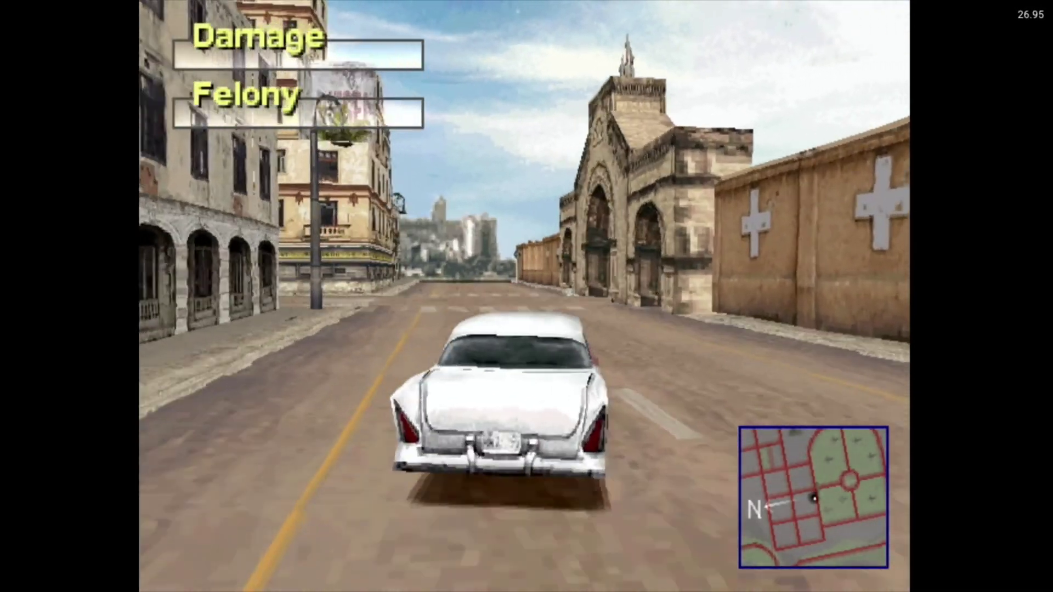
key("a")
key("a")
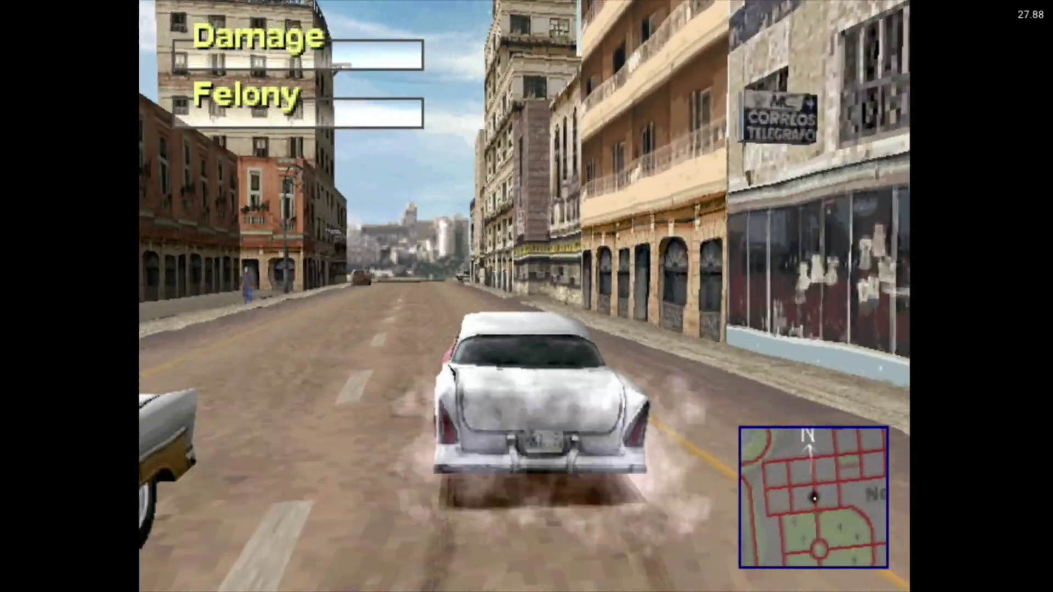
key("d")
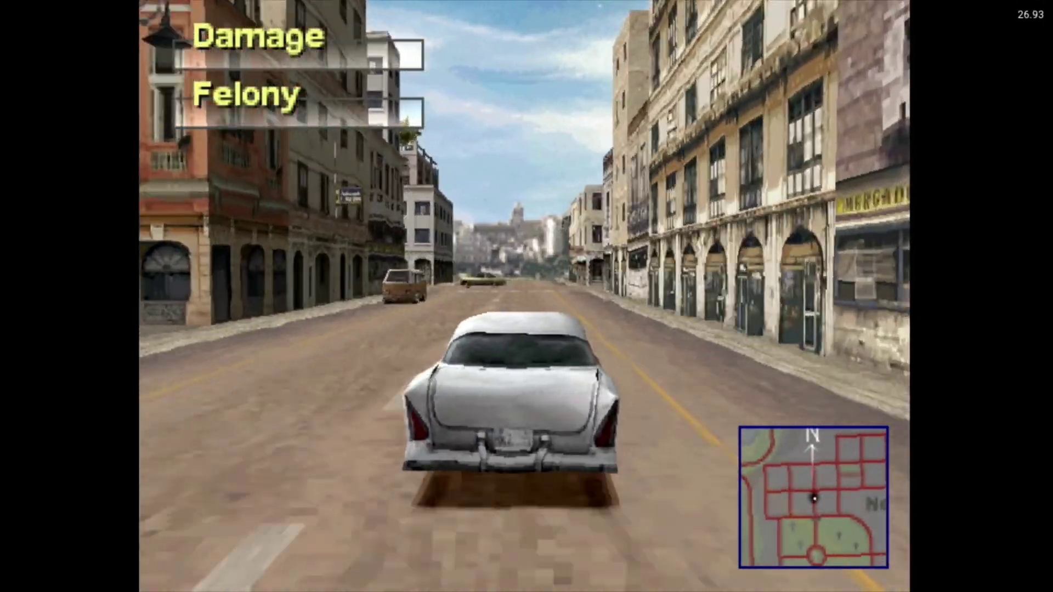
key("s")
key("d")
key("w")
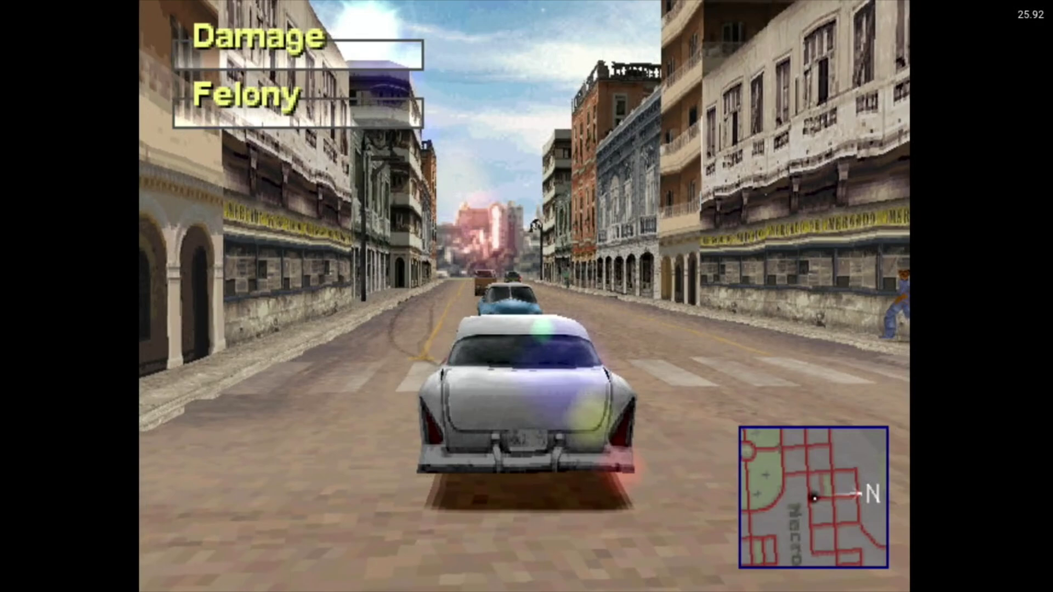
Leave fullscreen, pick 3x (for 720p) internal resolution, and resume Driver 2 at 957x672
double_click(650, 77)
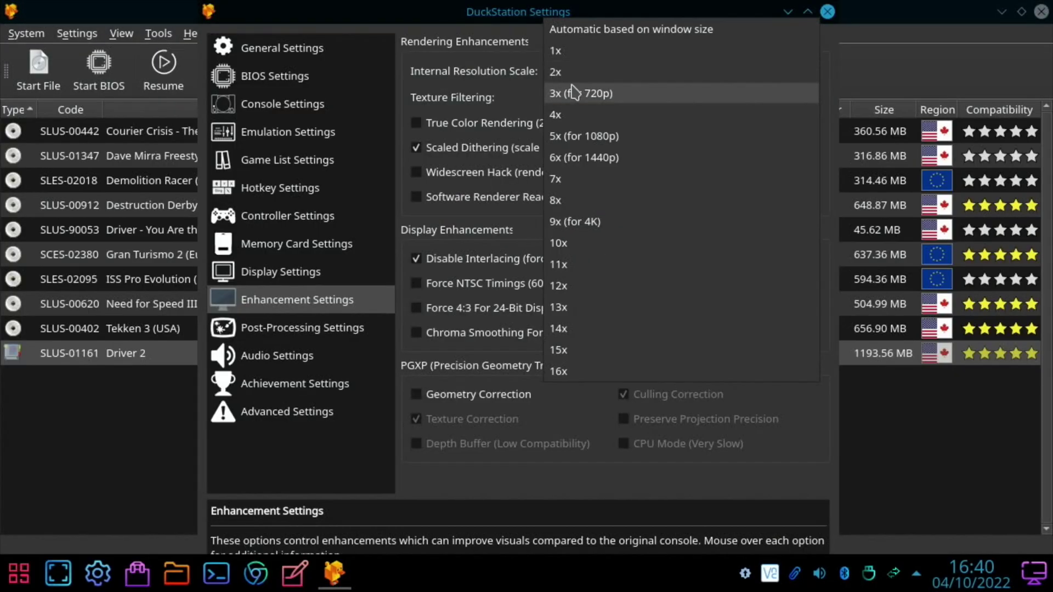
left_click(574, 93)
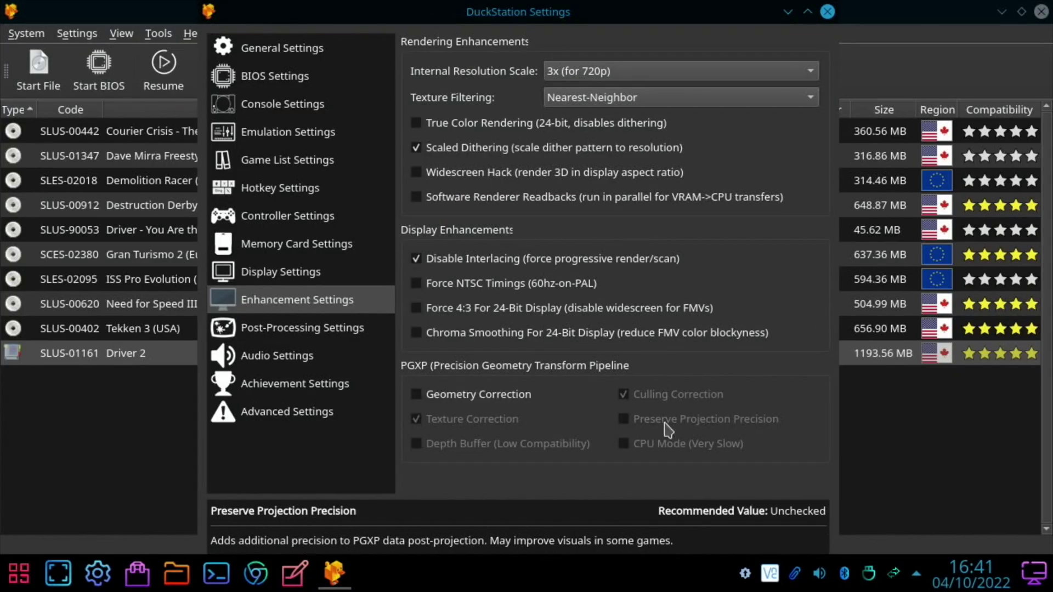
left_click(827, 12)
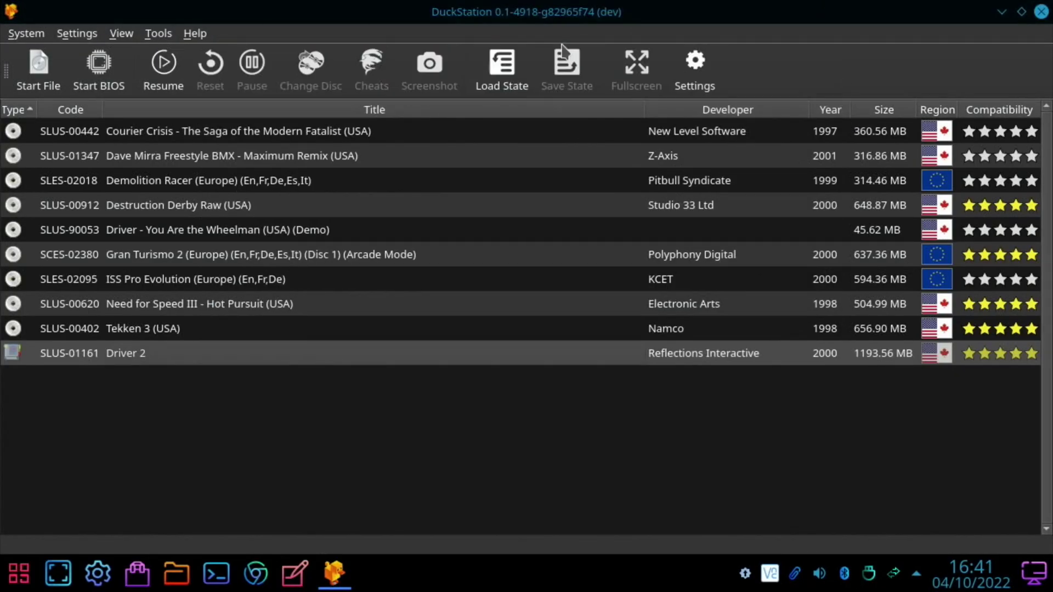
left_click(165, 66)
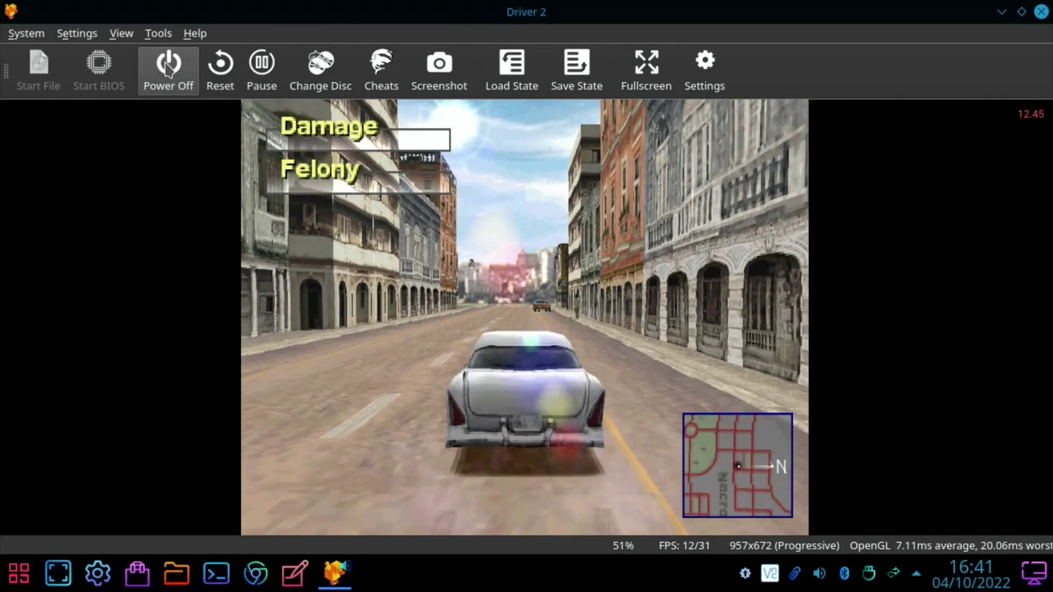
Stop Driver 2 and set the internal resolution scale to 5x (for 1080p)
left_click(168, 68)
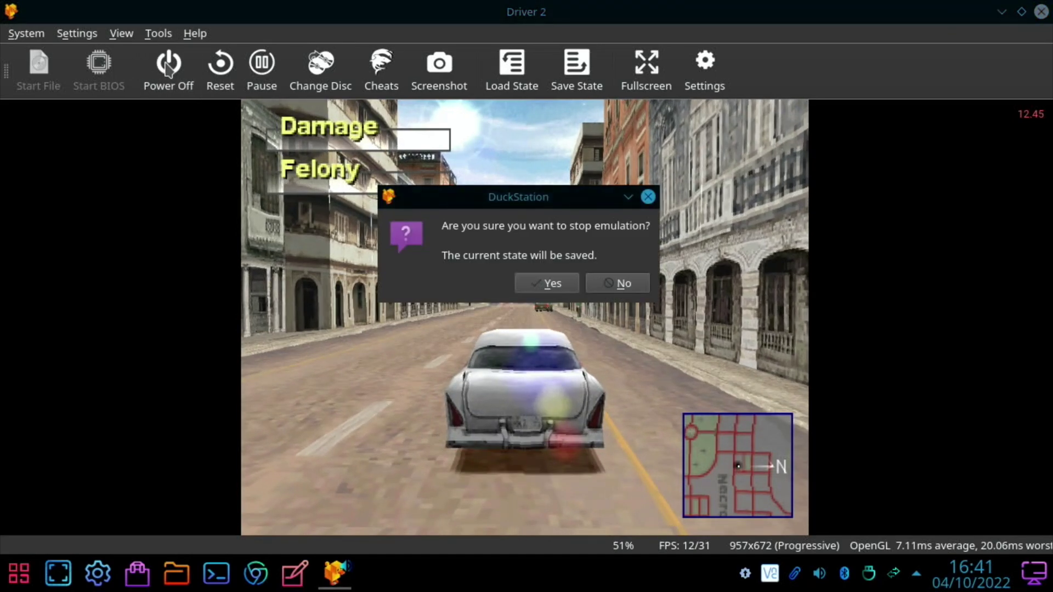
left_click(539, 284)
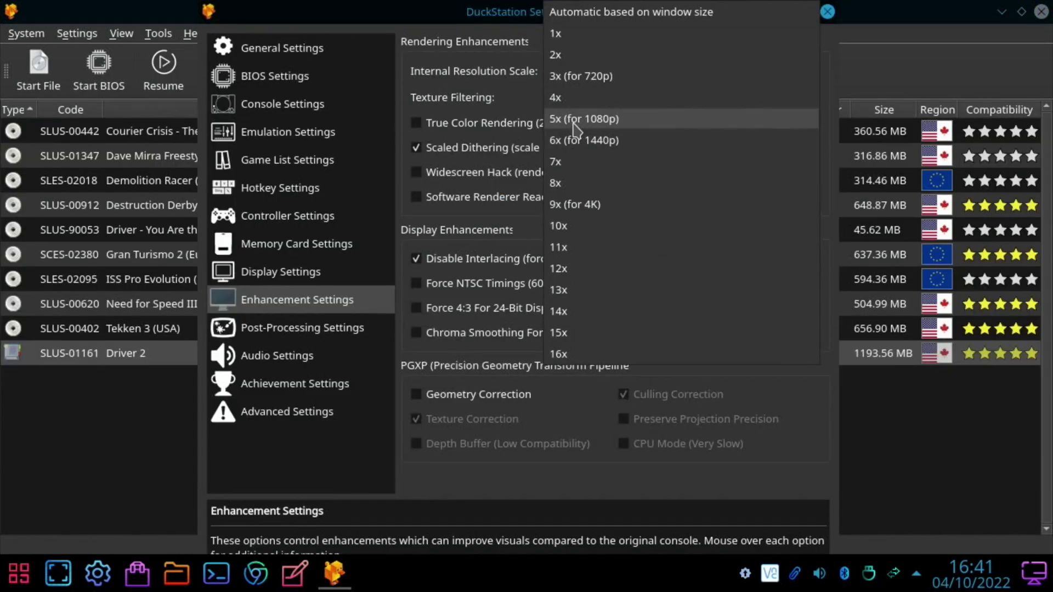
left_click(576, 125)
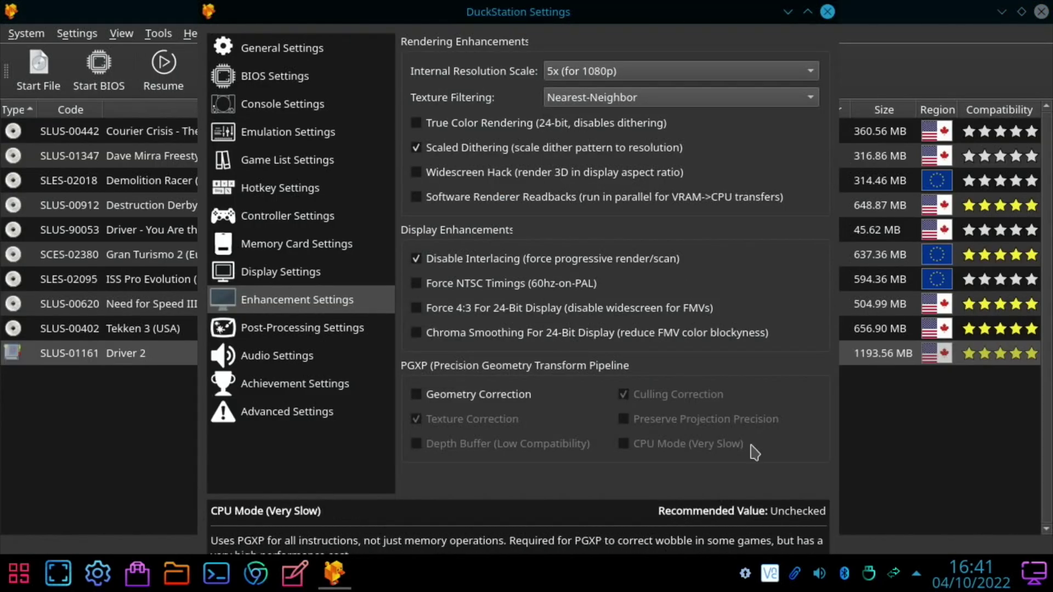
left_click(827, 11)
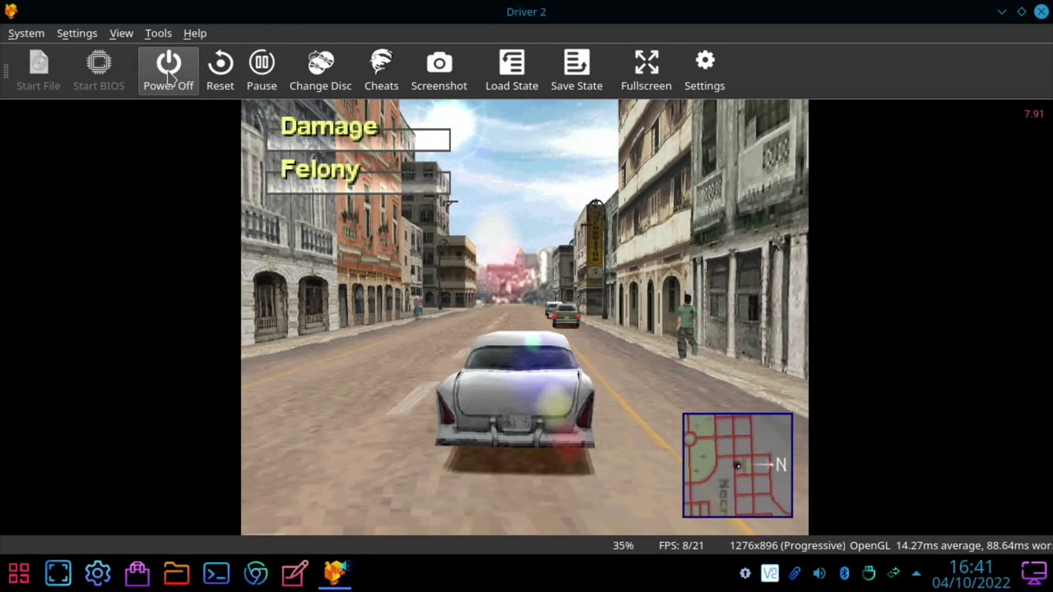
Stop Driver 2 and lower the internal resolution scale back to 2x
left_click(168, 70)
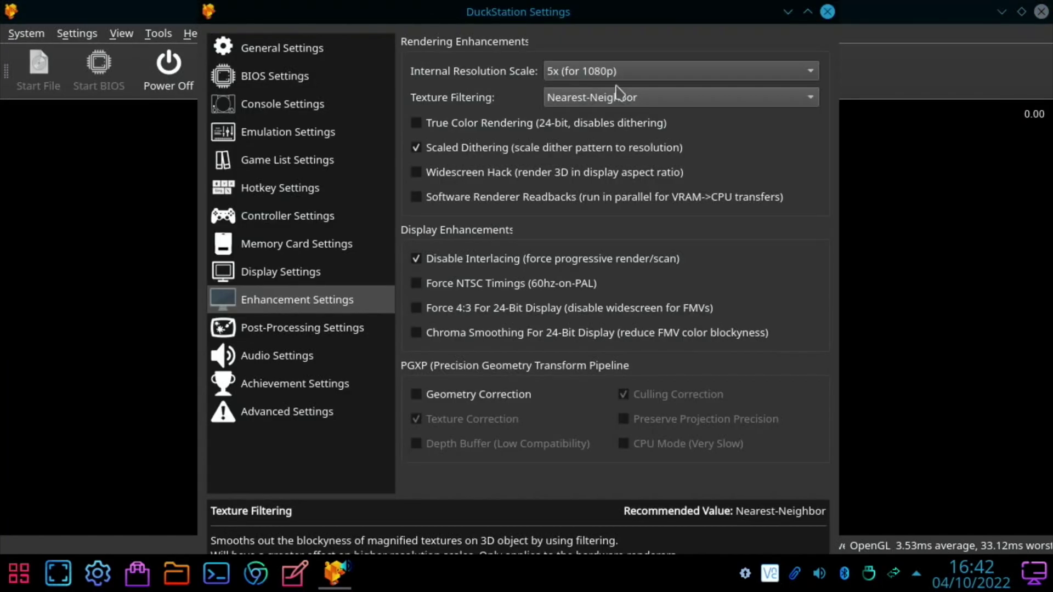
left_click(608, 77)
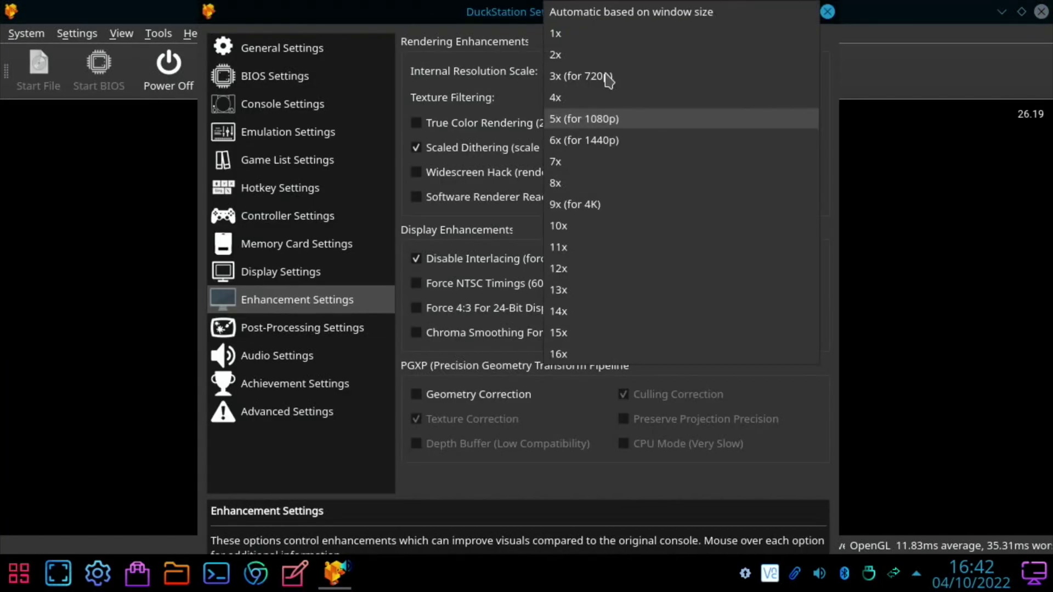
left_click(556, 54)
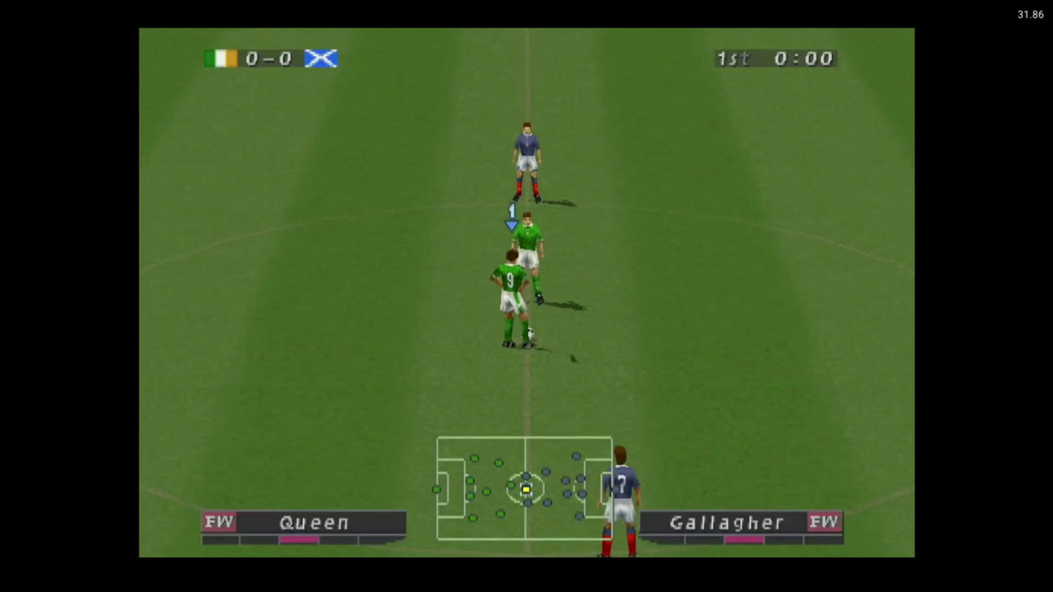
Play ISS Pro Evolution as Ireland: pass from kick-off, then switch between defenders as Scotland attacks
key("k")
key("a")
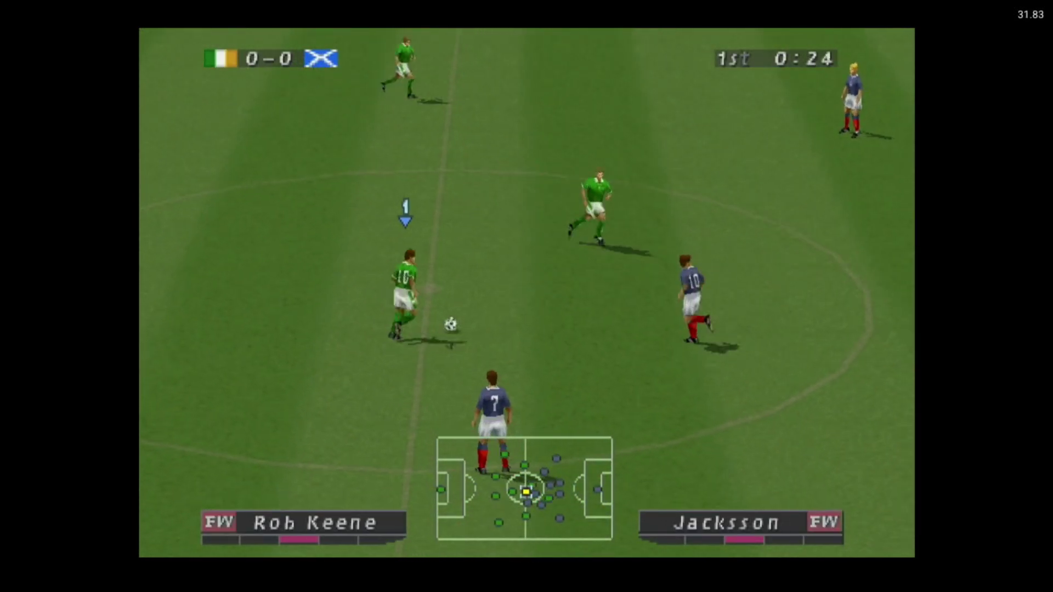
key("k")
key("a")
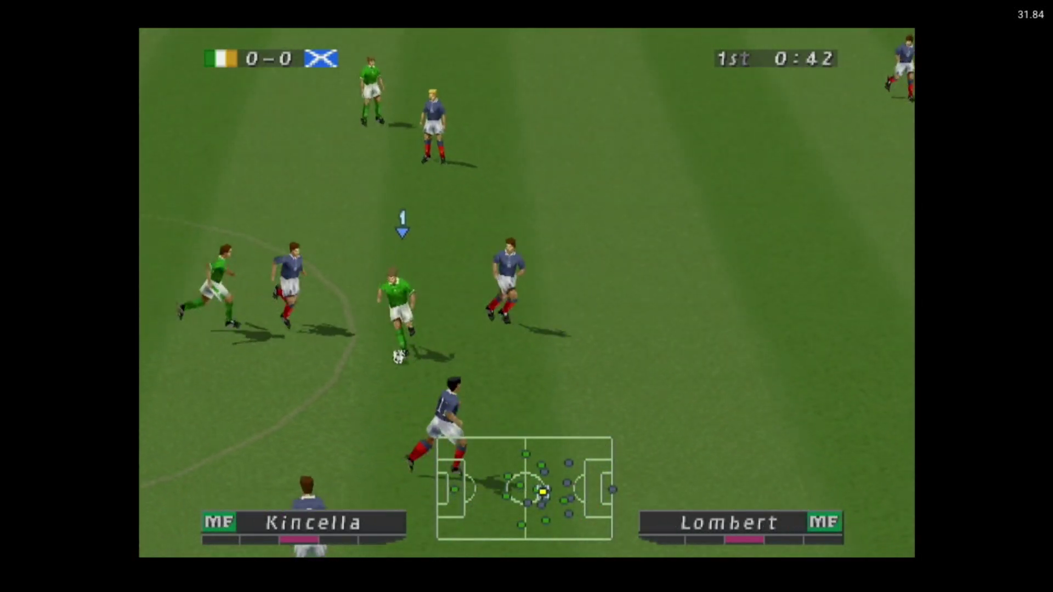
key("k")
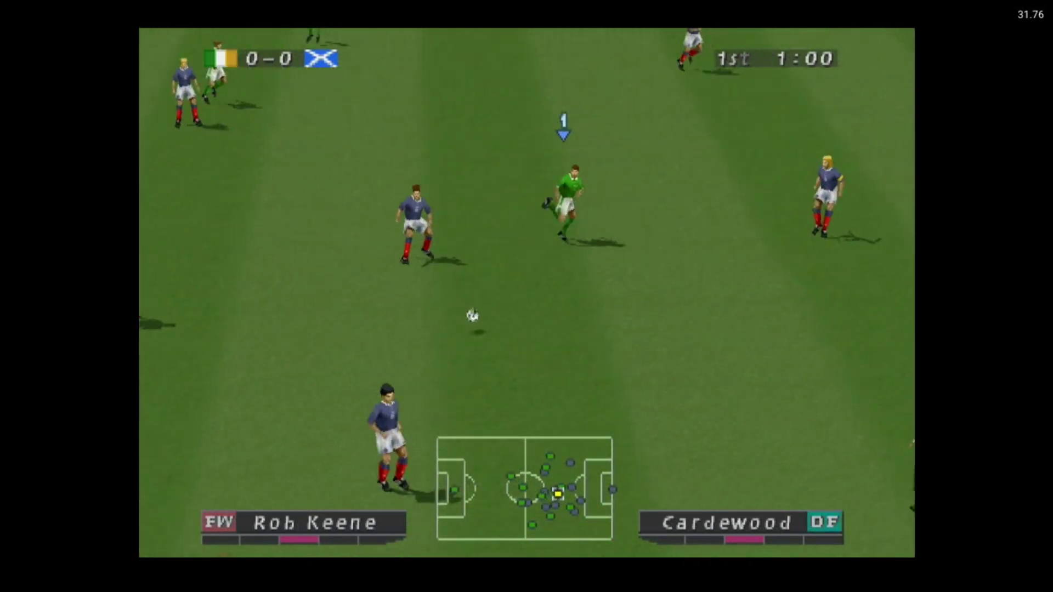
key("k")
key("k")
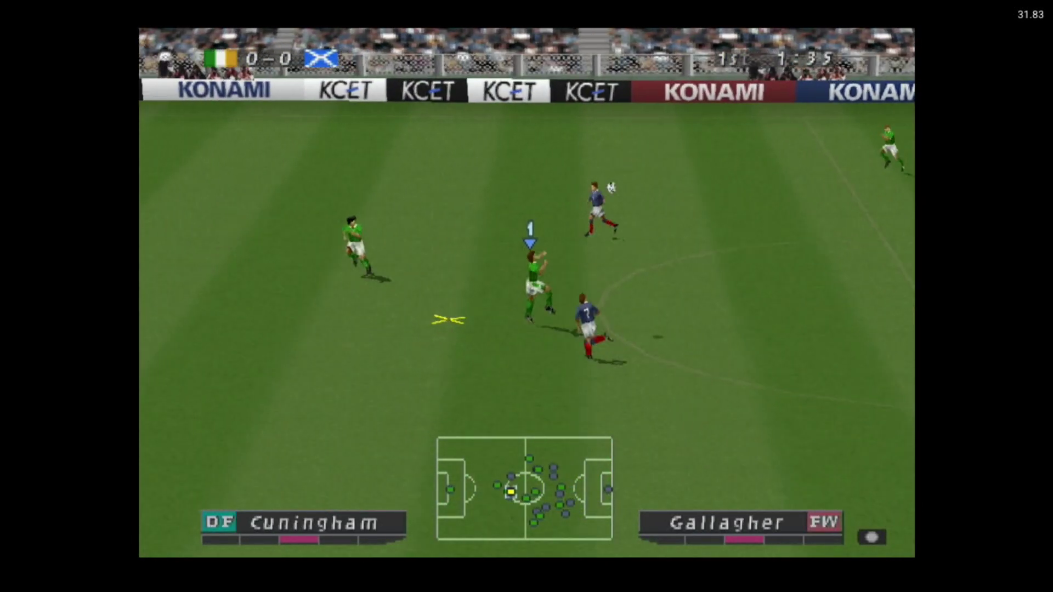
key("k")
key("k")
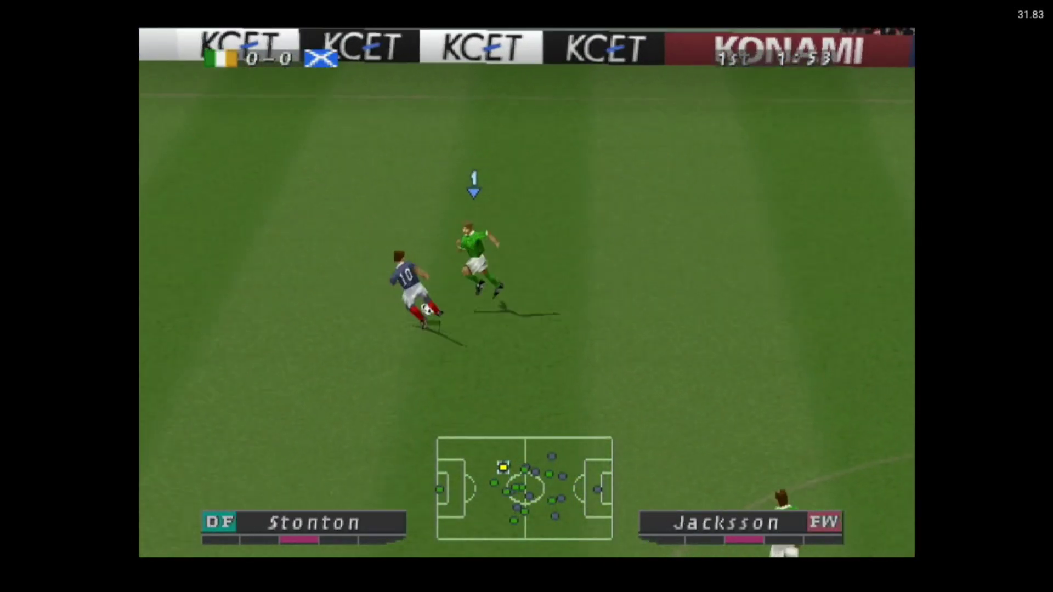
key("k")
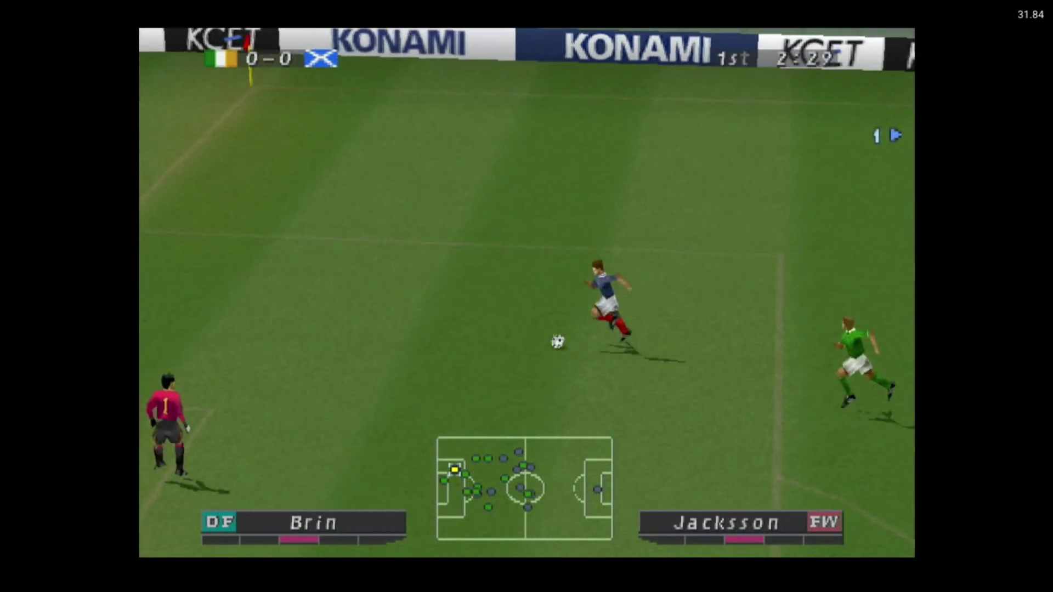
key("k")
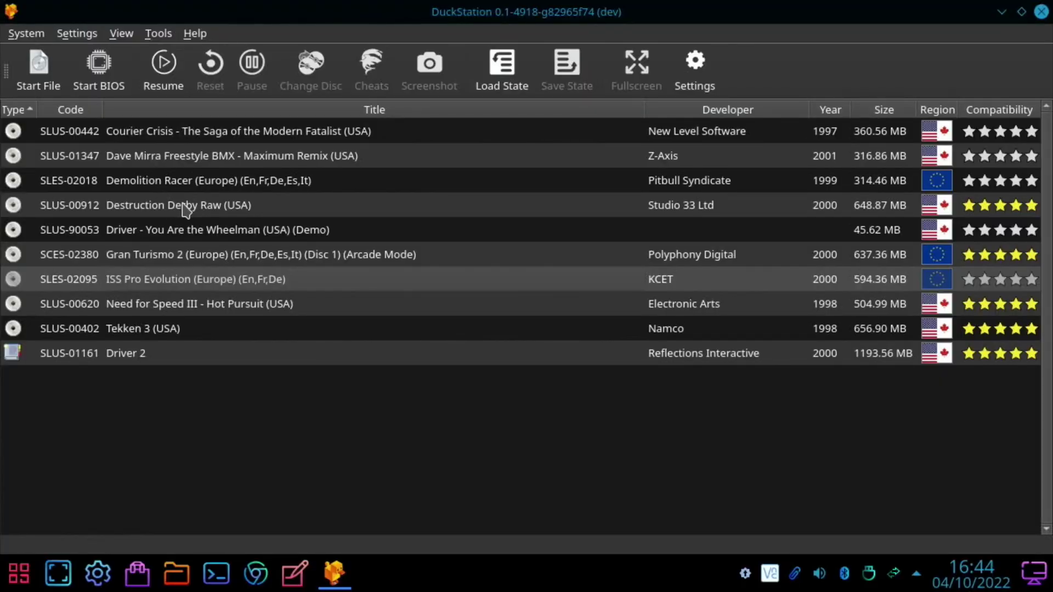
Launch Destruction Derby Raw (USA) from the game list
double_click(136, 207)
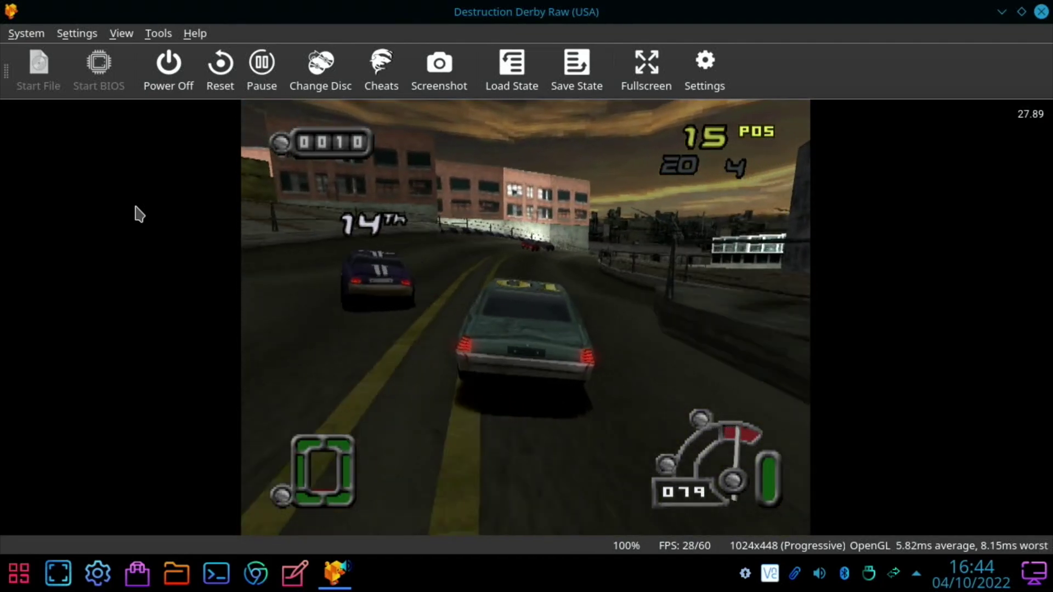
Stop Destruction Derby Raw, launch Courier Crisis, and bring up the stop-emulation prompt
key("Escape")
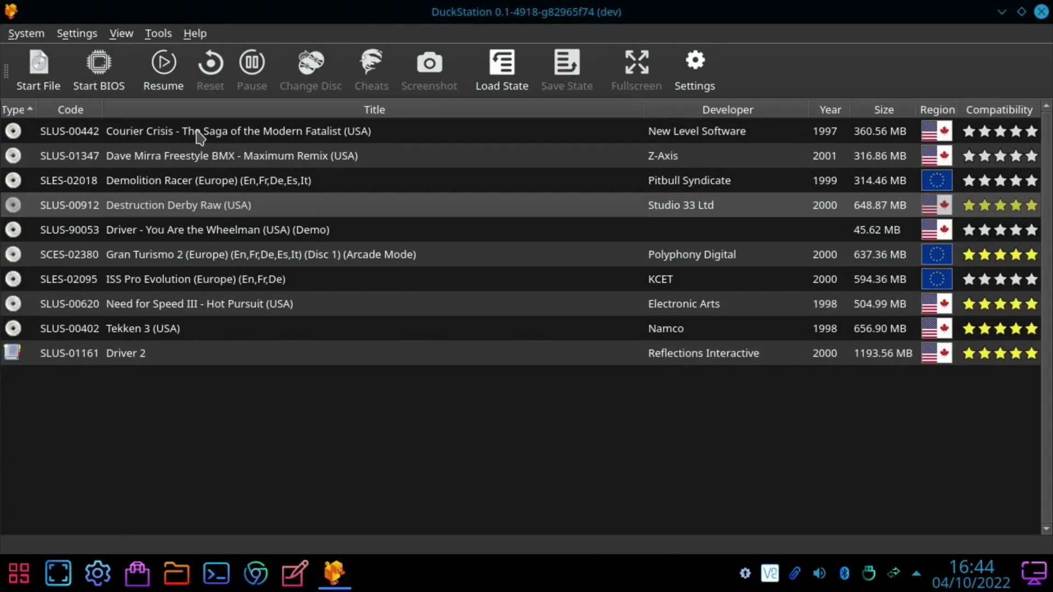
double_click(198, 134)
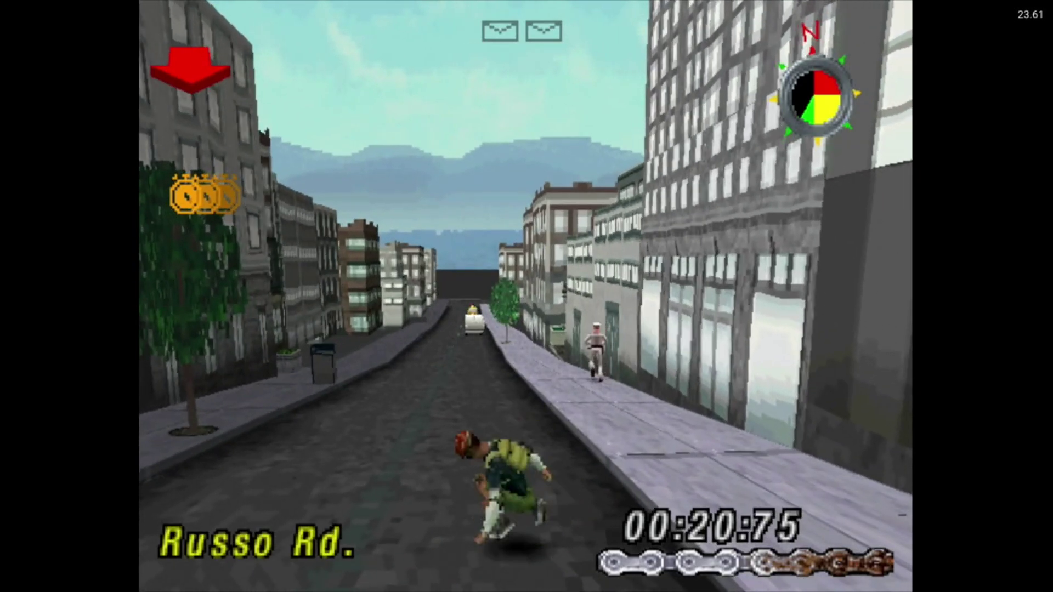
key("Escape")
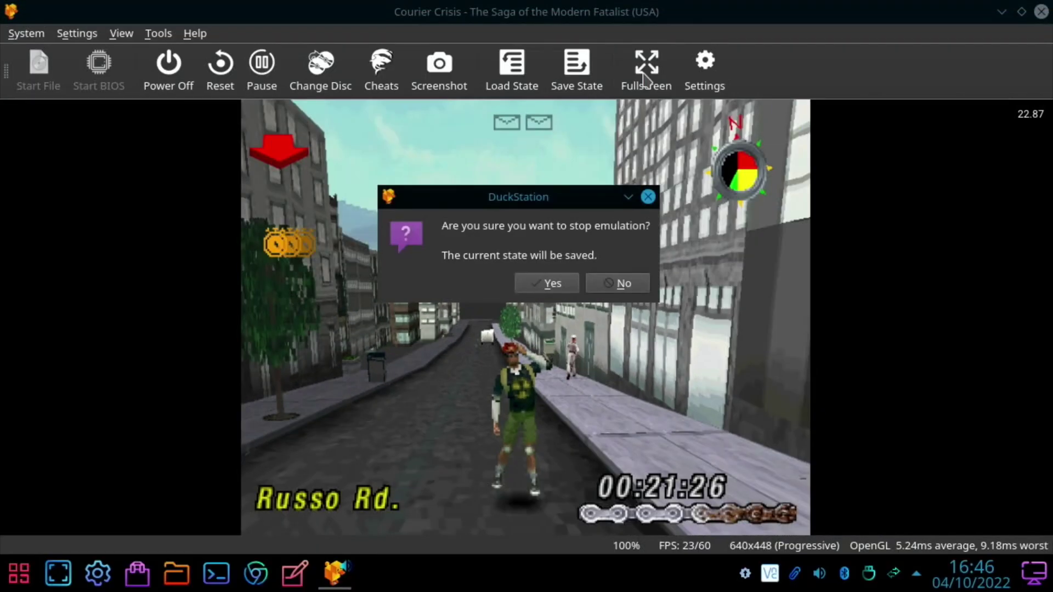
Confirm stopping Courier Crisis, then resume it from its saved state at 320x224
left_click(554, 281)
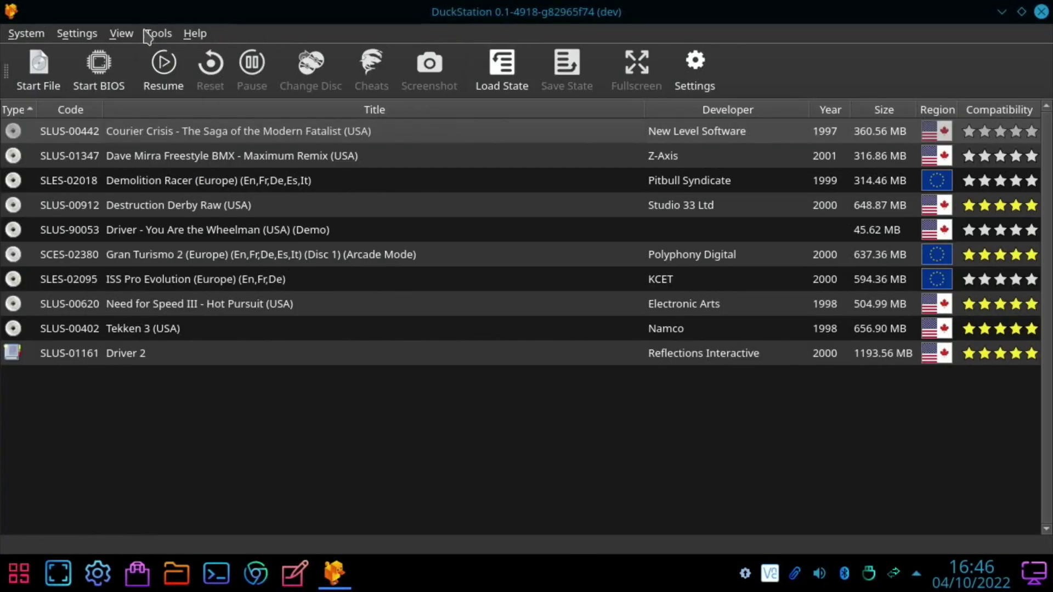
left_click(121, 34)
left_click(163, 63)
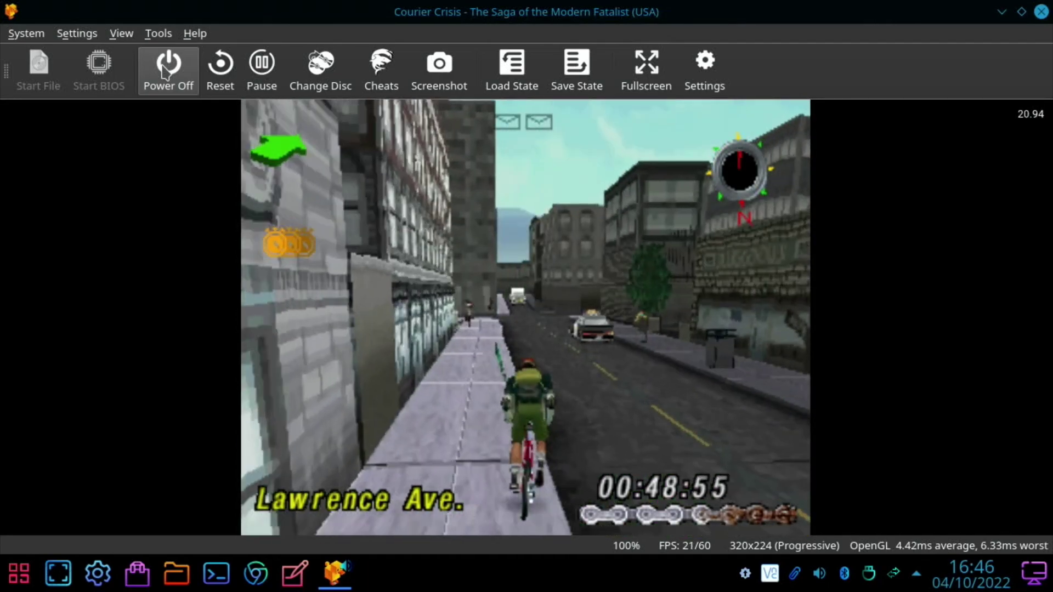
Power off Courier Crisis, play Dave Mirra Freestyle BMX fullscreen, pause it, and exit fullscreen
left_click(167, 71)
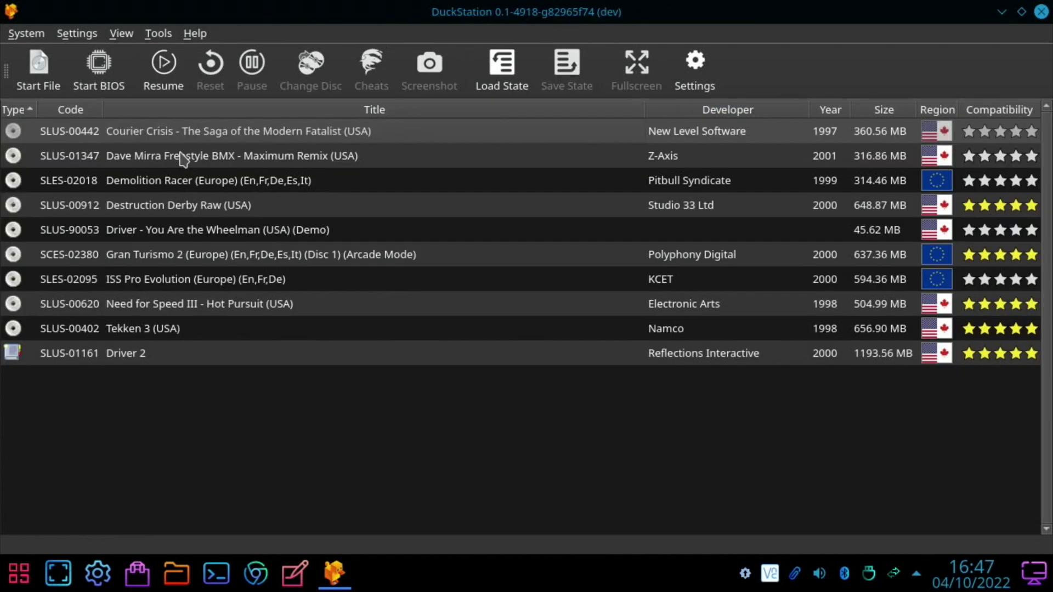
double_click(181, 156)
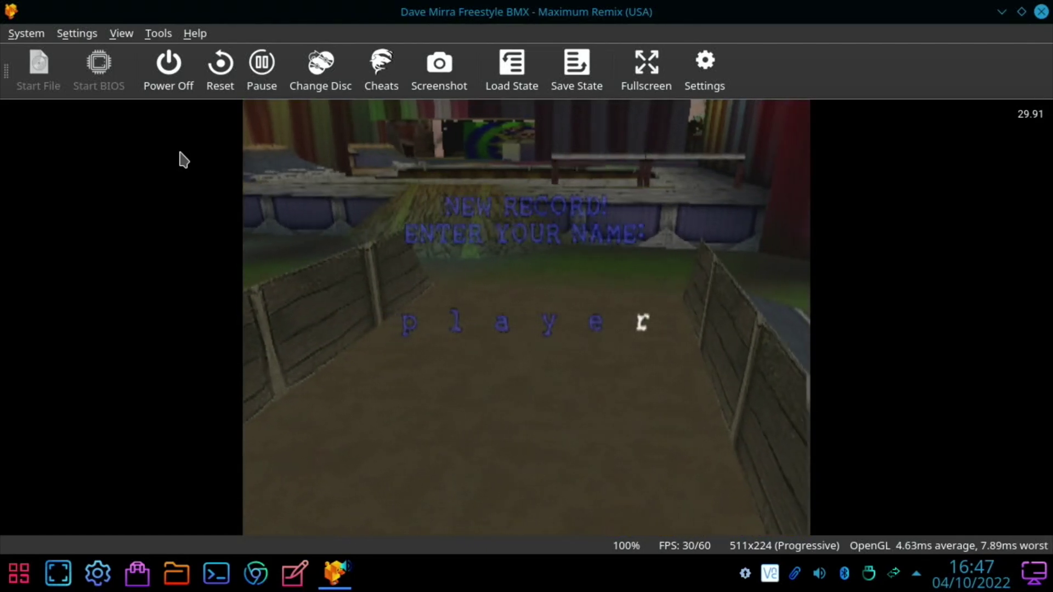
left_click(647, 62)
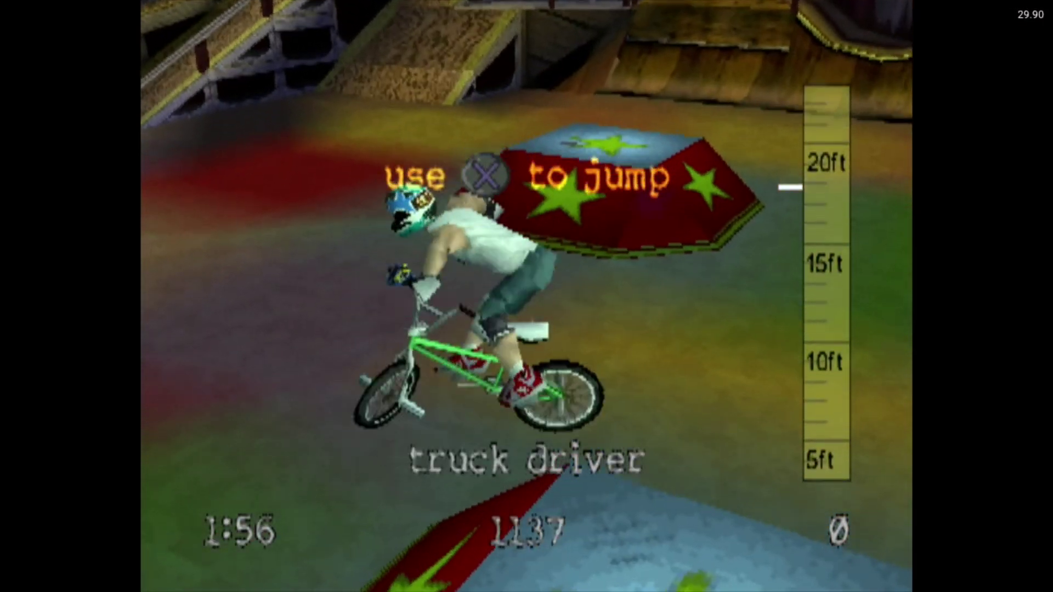
key("Return")
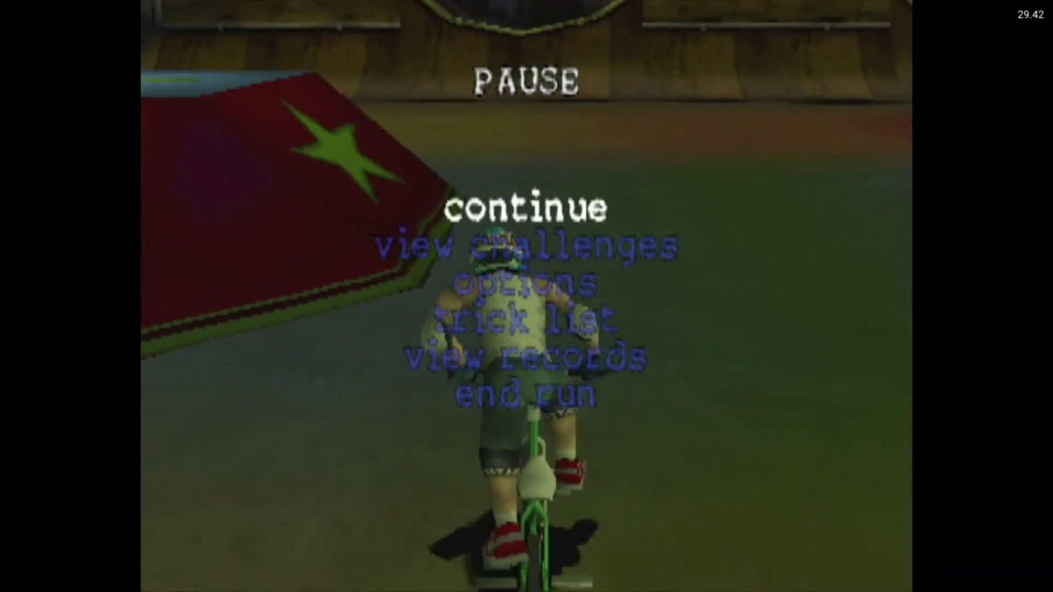
key("F11")
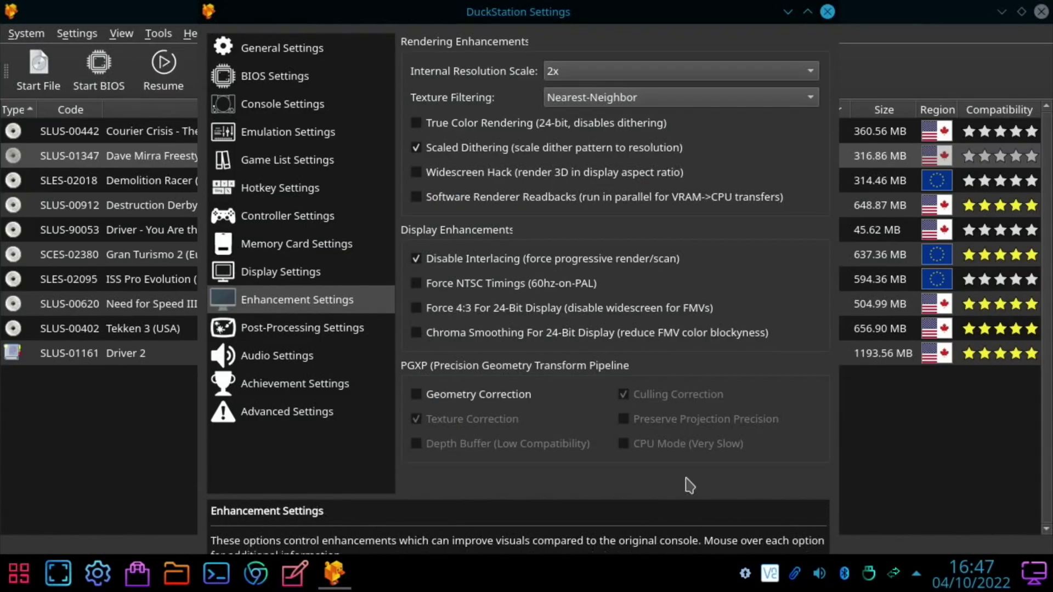
Close Settings and resume Dave Mirra Freestyle BMX from the pause menu at 1022x448
left_click(826, 11)
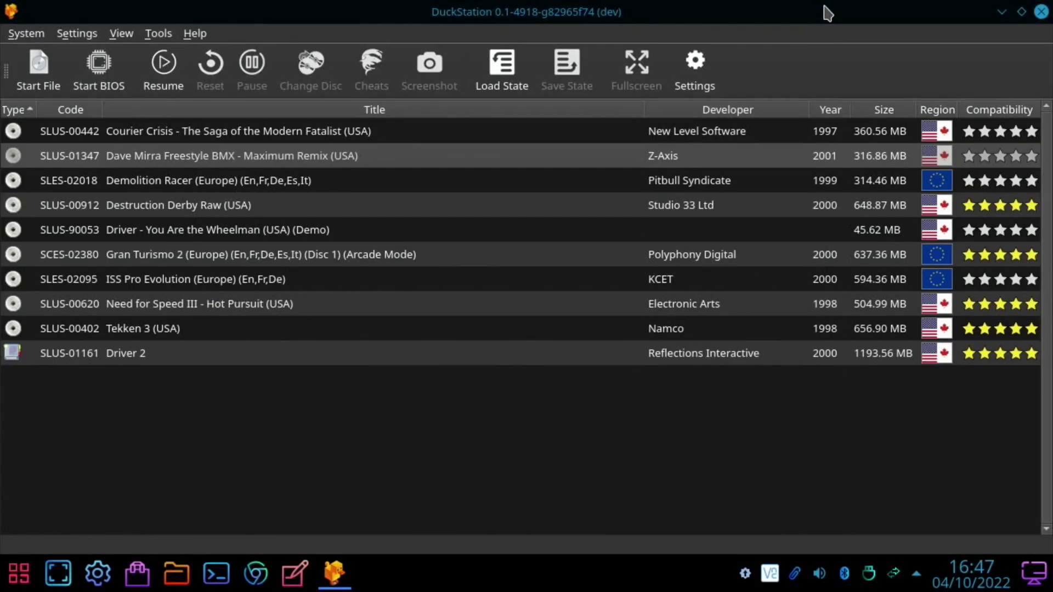
left_click(169, 65)
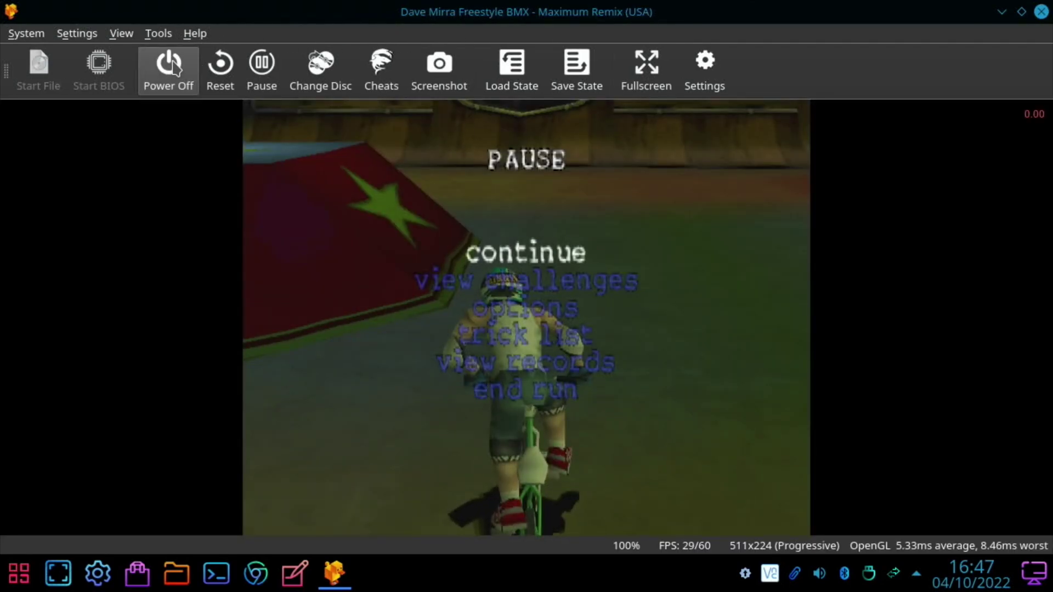
key("Up")
key("Return")
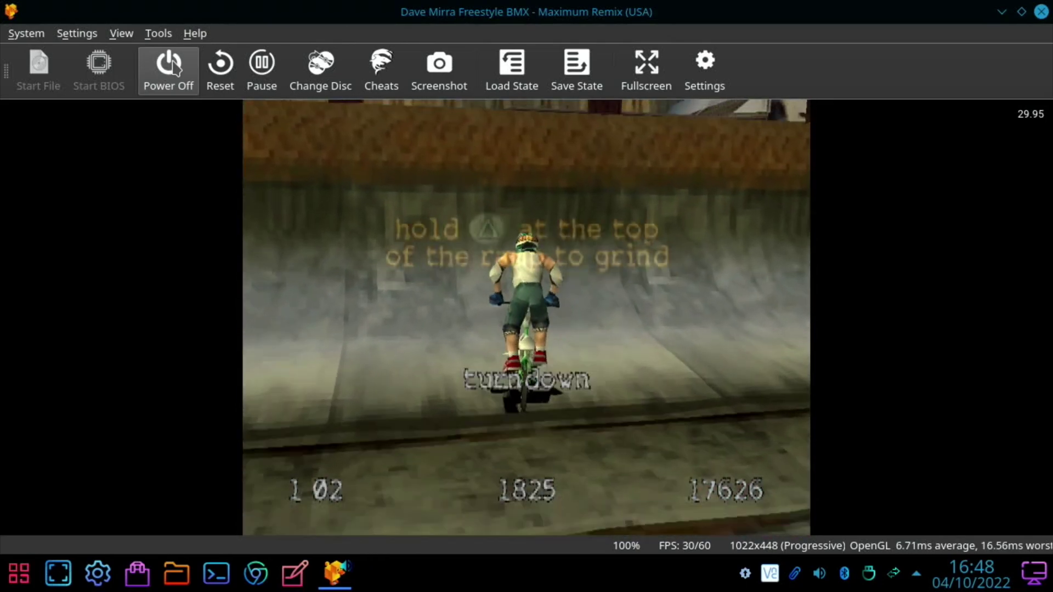
Request stopping the emulation with Power Off
left_click(174, 67)
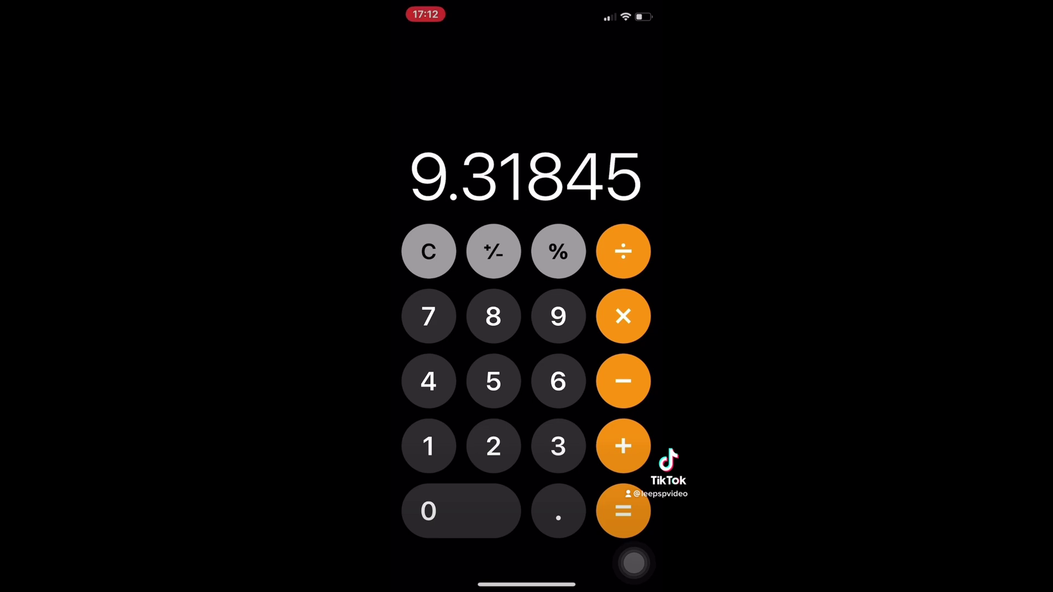
Calculate 9.31845 × 35 on the iPhone Calculator, giving 326.14575
left_click(623, 316)
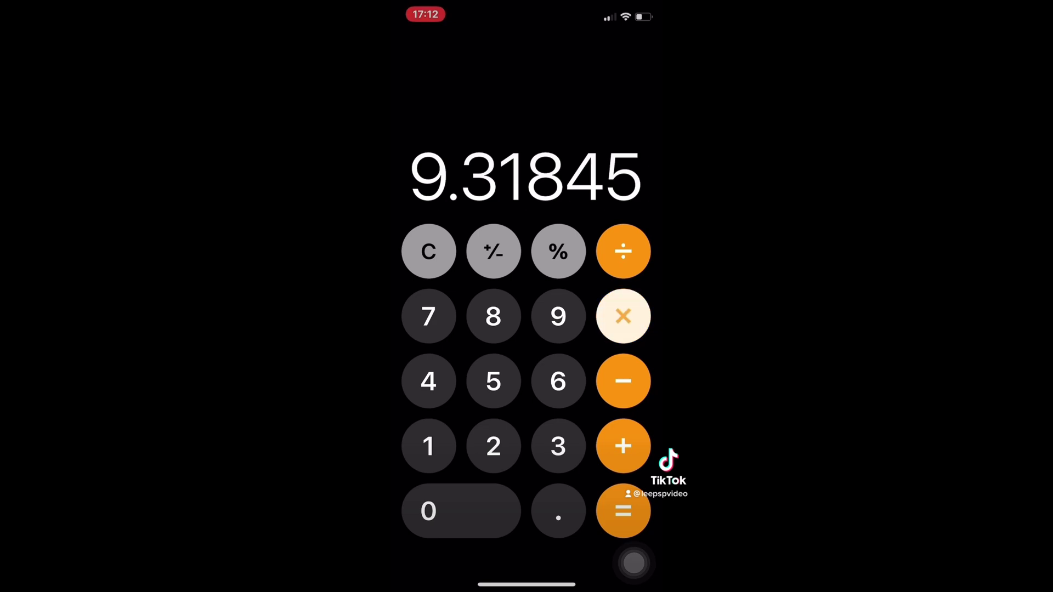
left_click(558, 446)
left_click(494, 381)
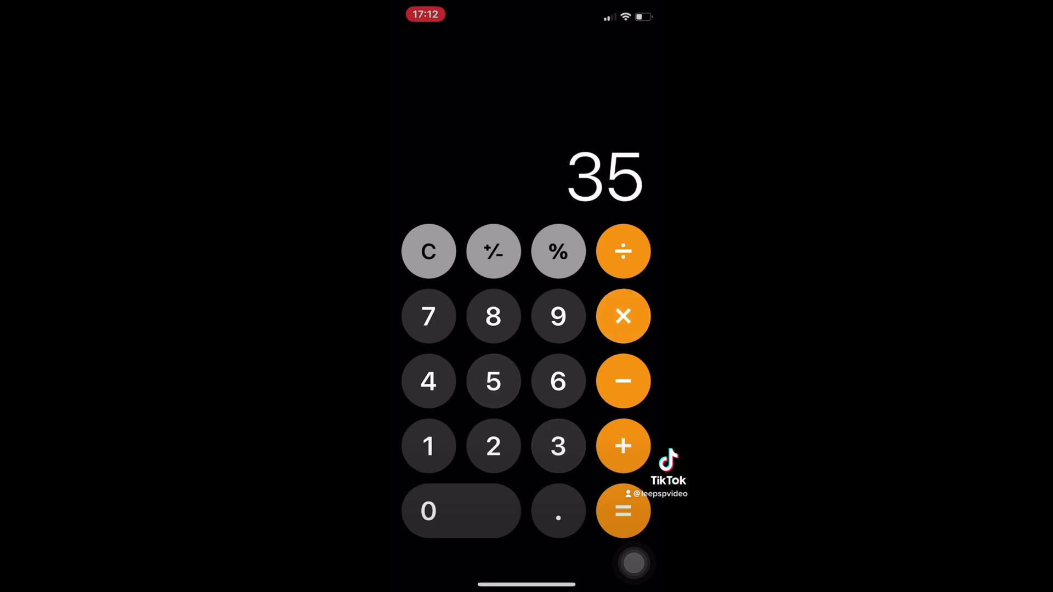
left_click(623, 511)
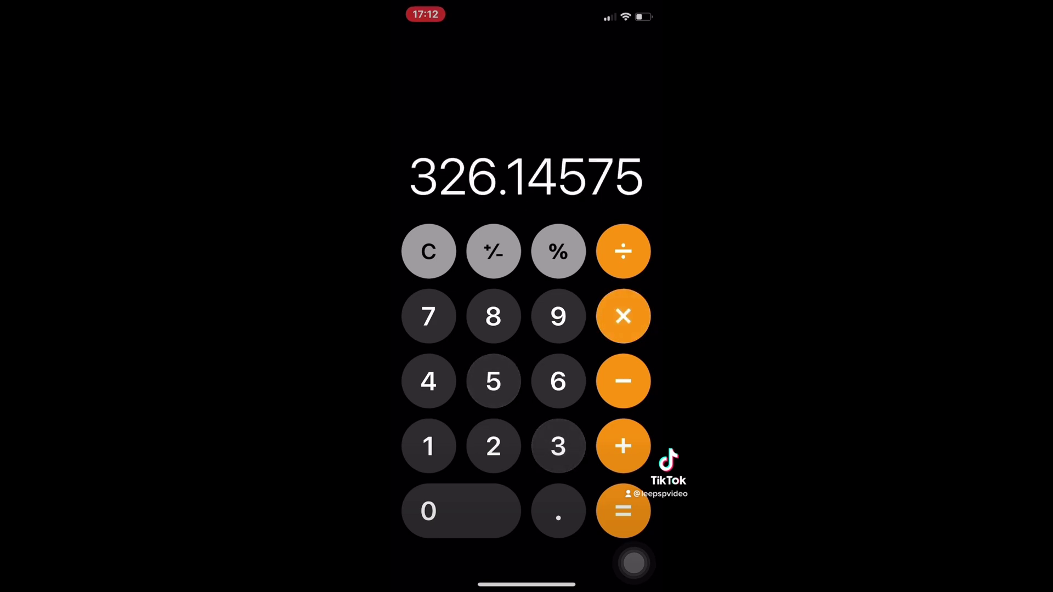